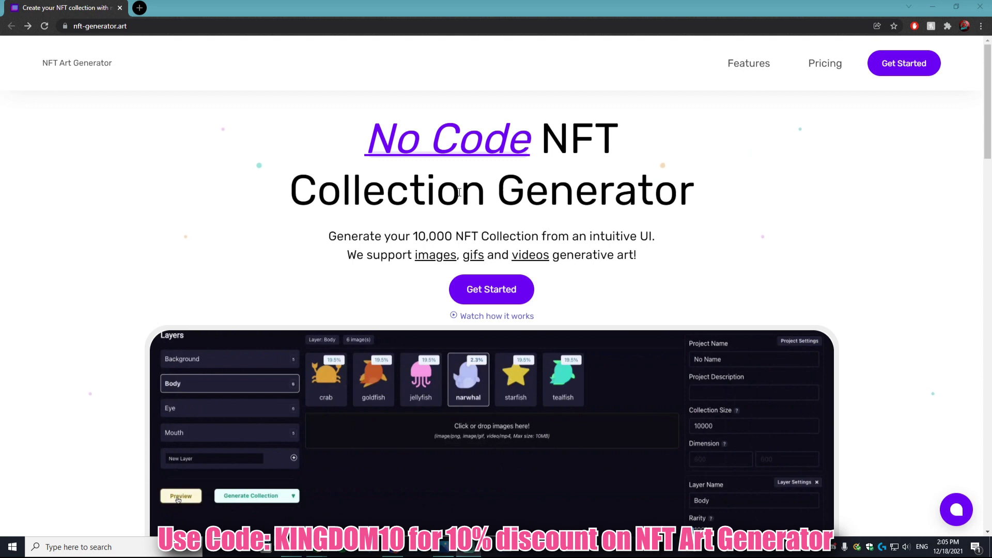
Open the NFT Art Generator app from the website
scroll(519, 167, down, 2)
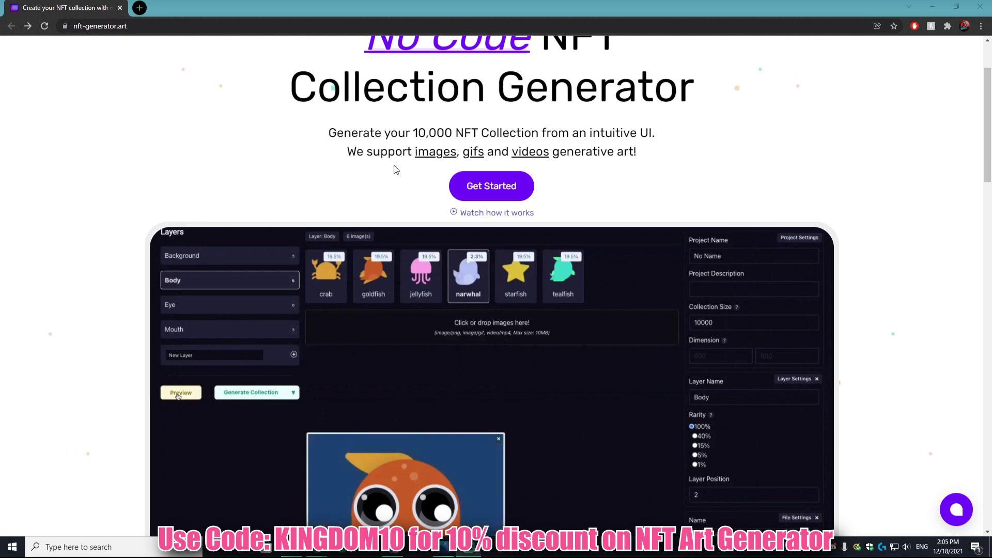
scroll(394, 166, up, 2)
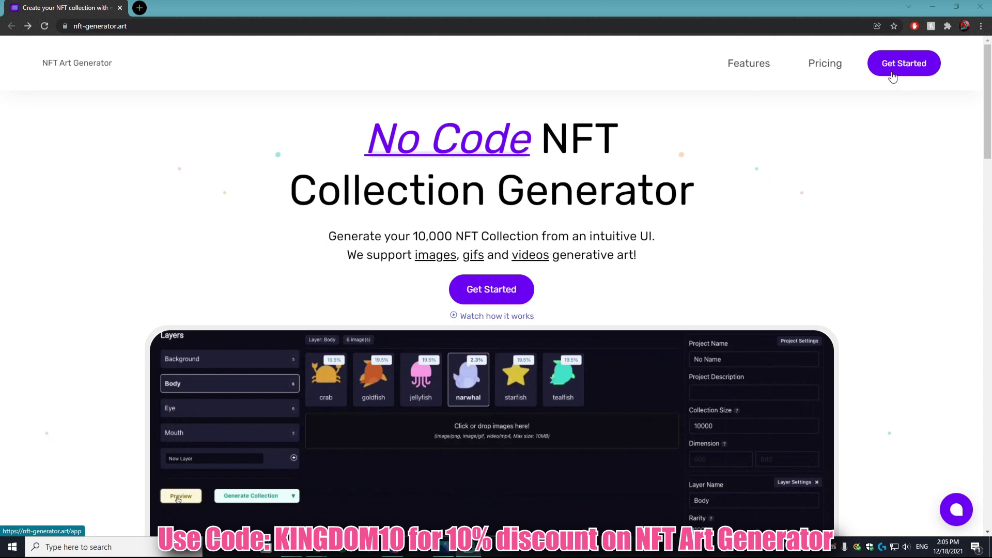
click(893, 66)
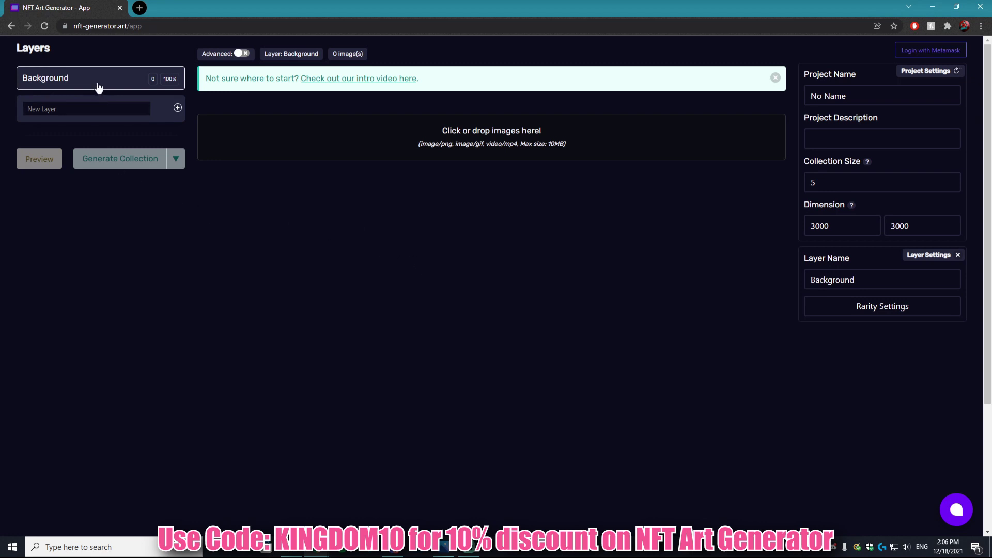
Drop Back1, Orangesd and Purple into the Background layer, then remove Purple
click(293, 549)
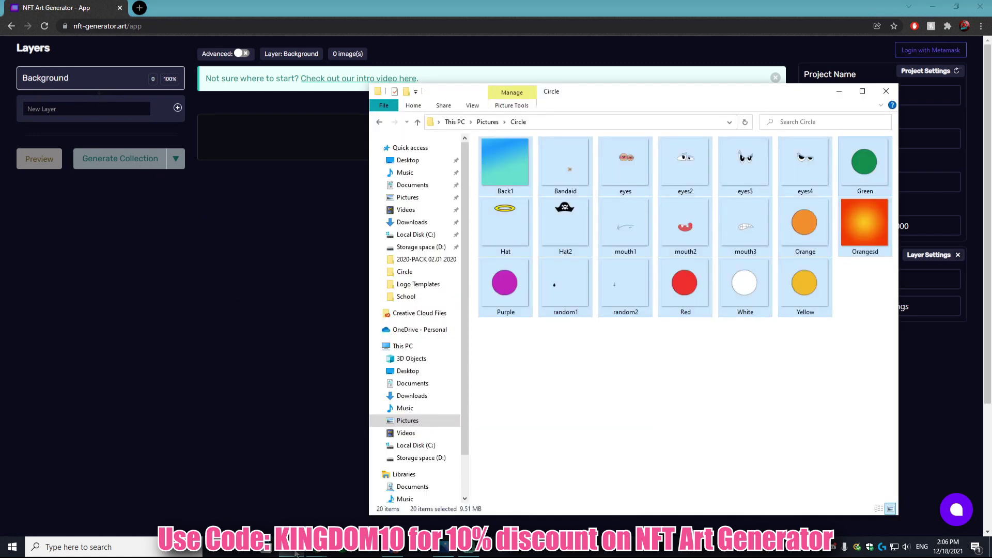
click(502, 165)
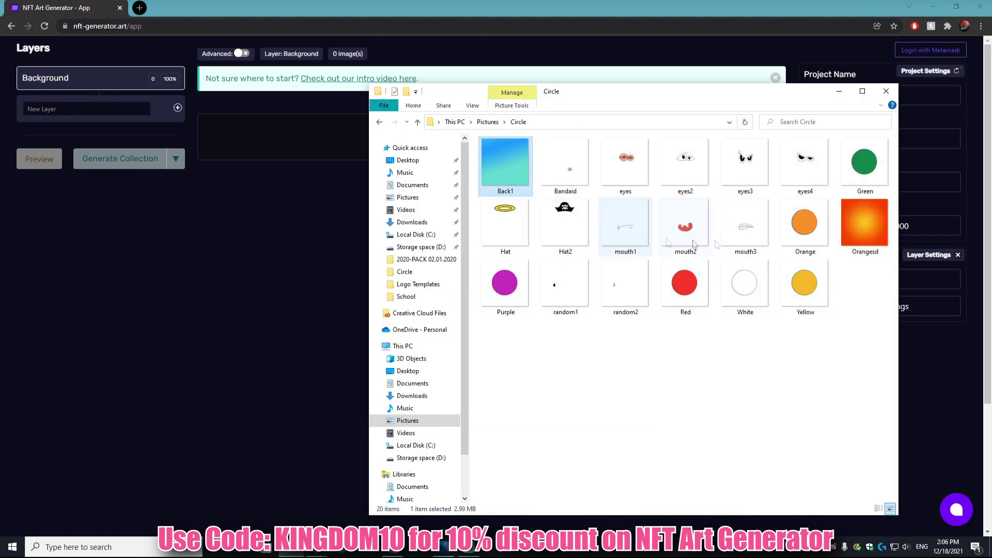
ctrl+click(863, 222)
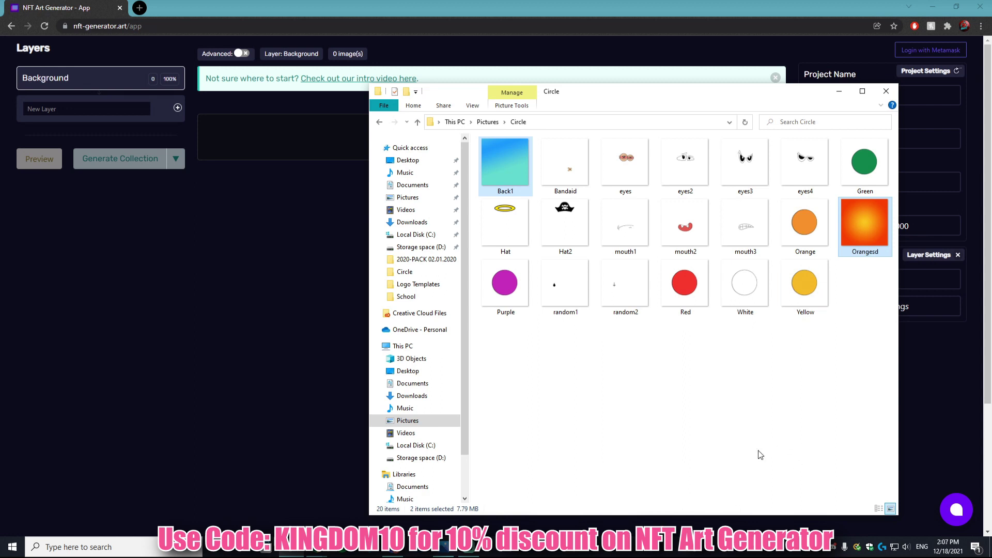
ctrl+click(506, 309)
drag(505, 318, 270, 152)
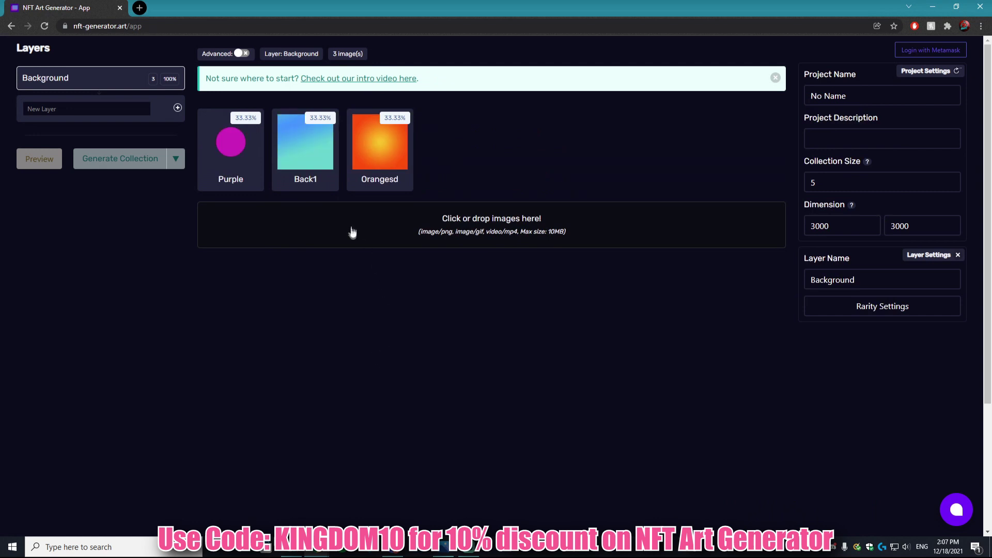
click(235, 157)
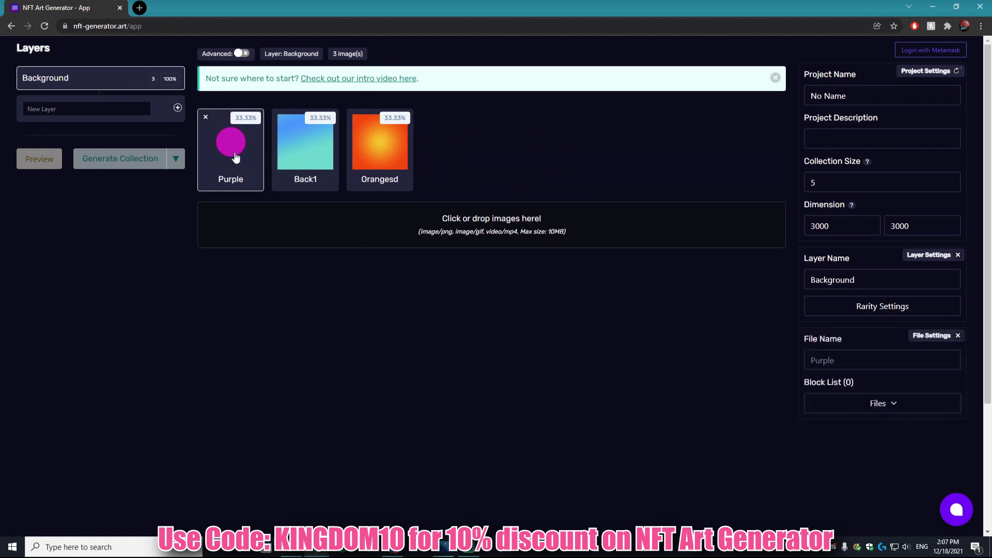
click(205, 117)
Review the Back1 and Orangesd image settings at 50% each, then start a new layer name
click(315, 129)
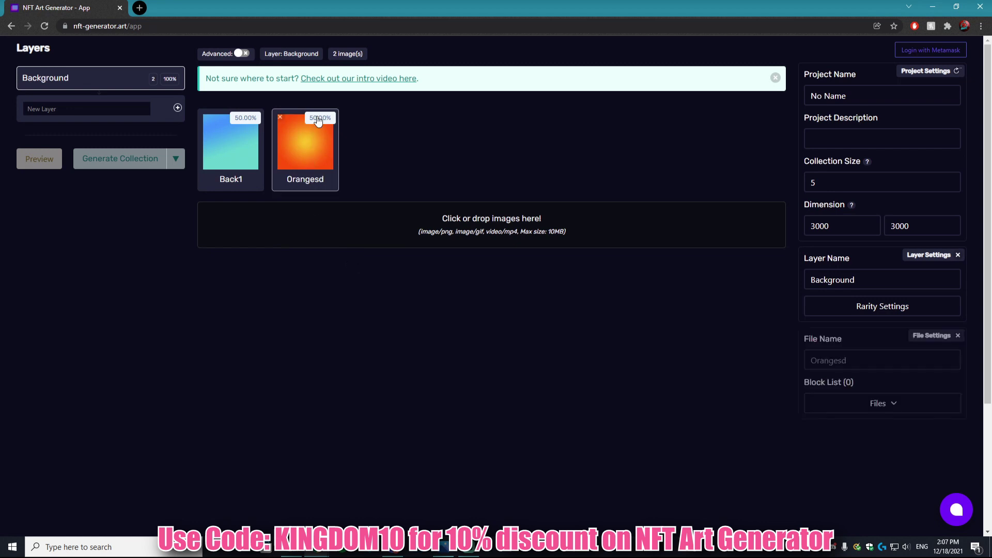
click(238, 136)
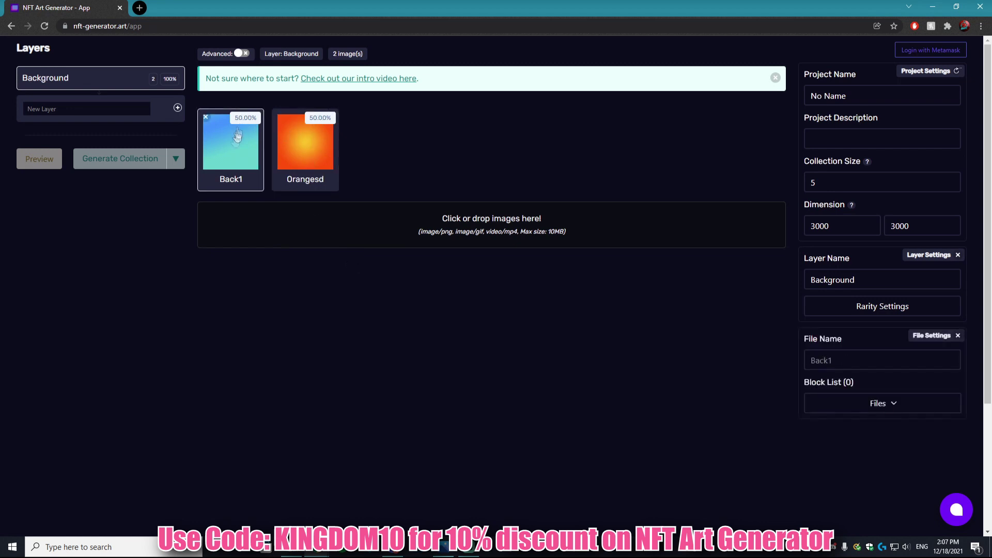
click(280, 156)
click(223, 171)
click(309, 155)
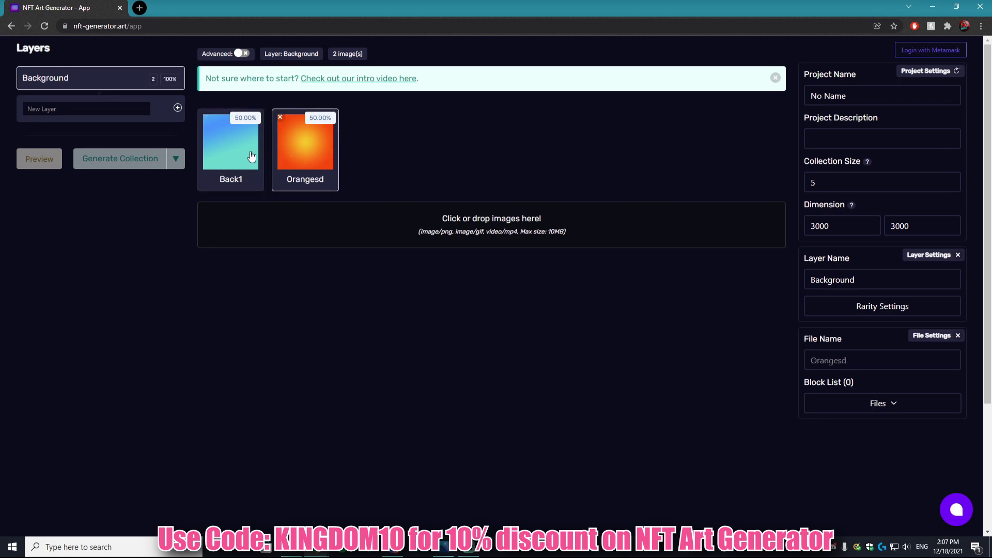
click(252, 156)
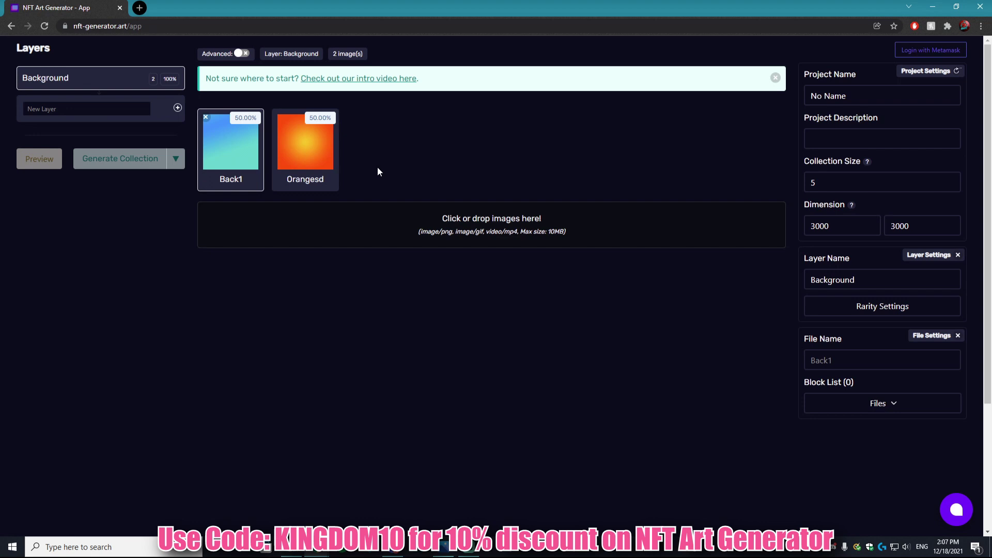
click(82, 109)
Create the Body layer and fill it with the Orange, Yellow, White, Purple, Green and Red circles
text(Body)
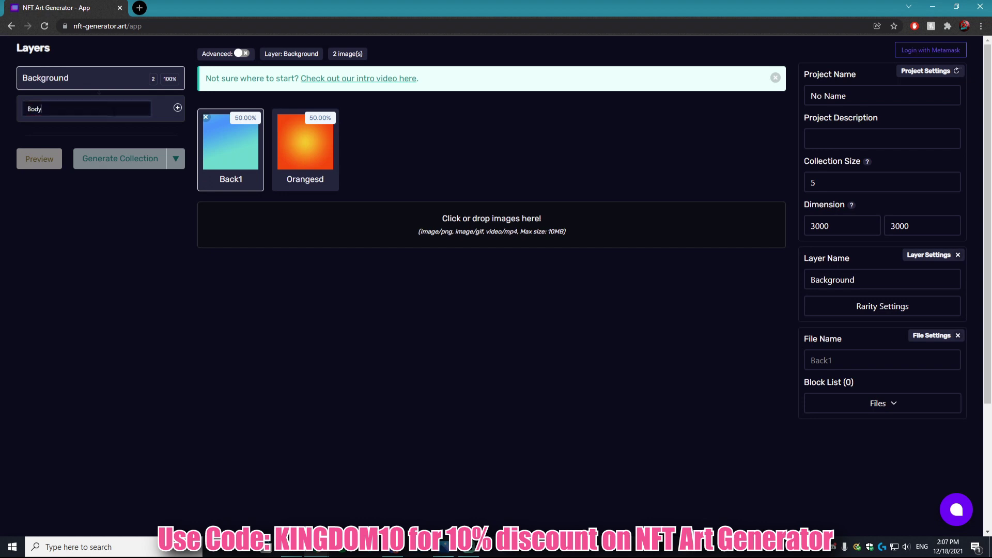
click(177, 109)
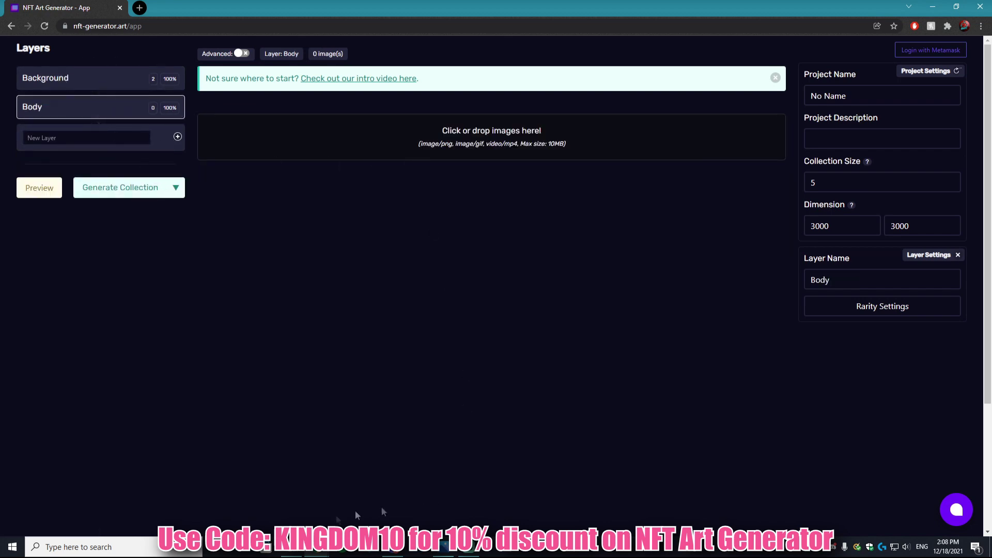
click(314, 549)
click(804, 227)
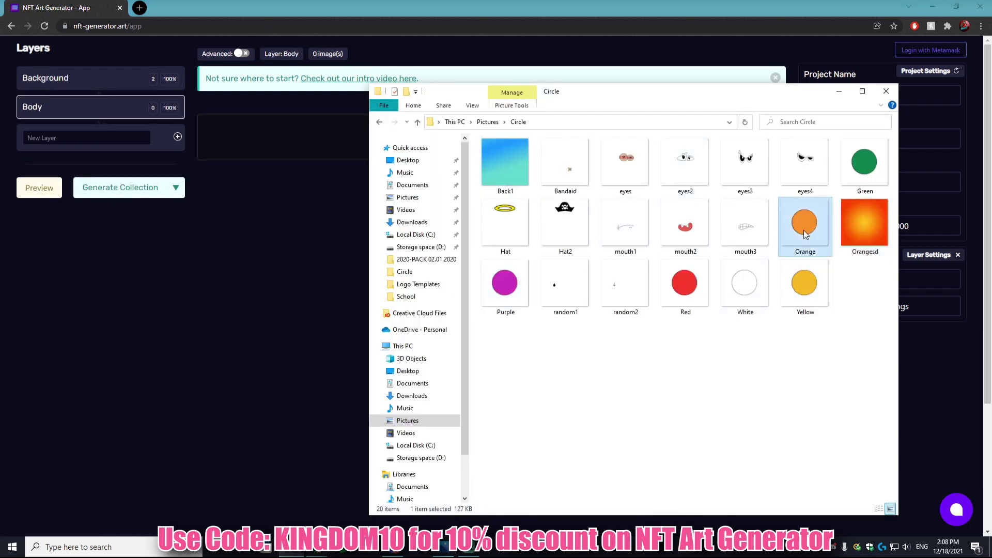
ctrl+click(807, 289)
ctrl+click(744, 286)
ctrl+click(504, 284)
ctrl+click(864, 163)
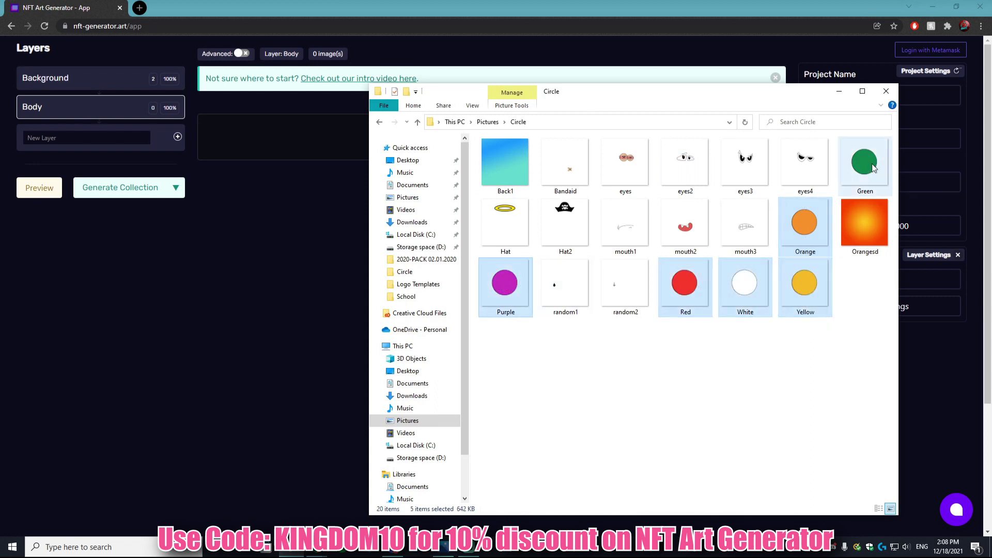
ctrl+click(683, 286)
drag(683, 285, 285, 140)
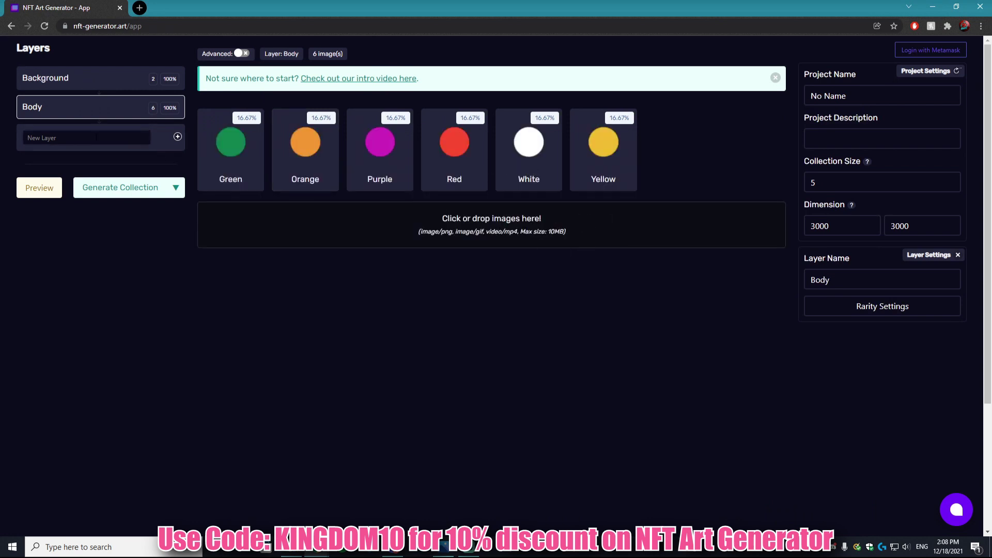
key(alt+Tab)
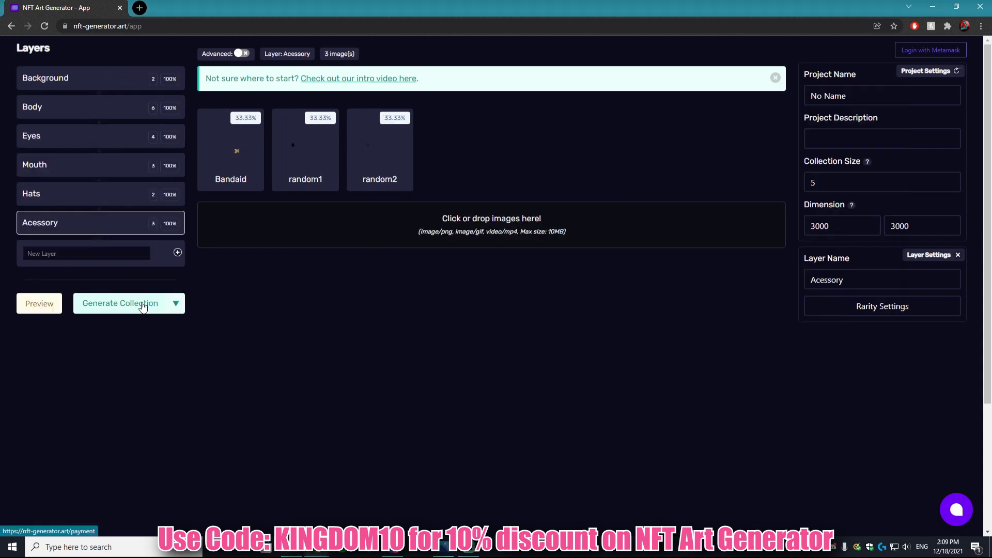
click(97, 87)
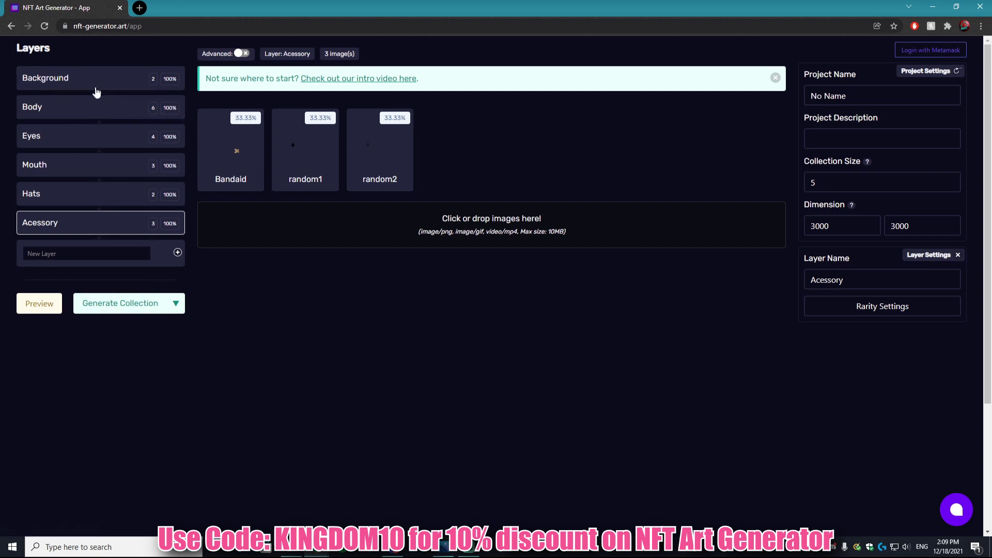
click(91, 113)
click(93, 141)
click(92, 163)
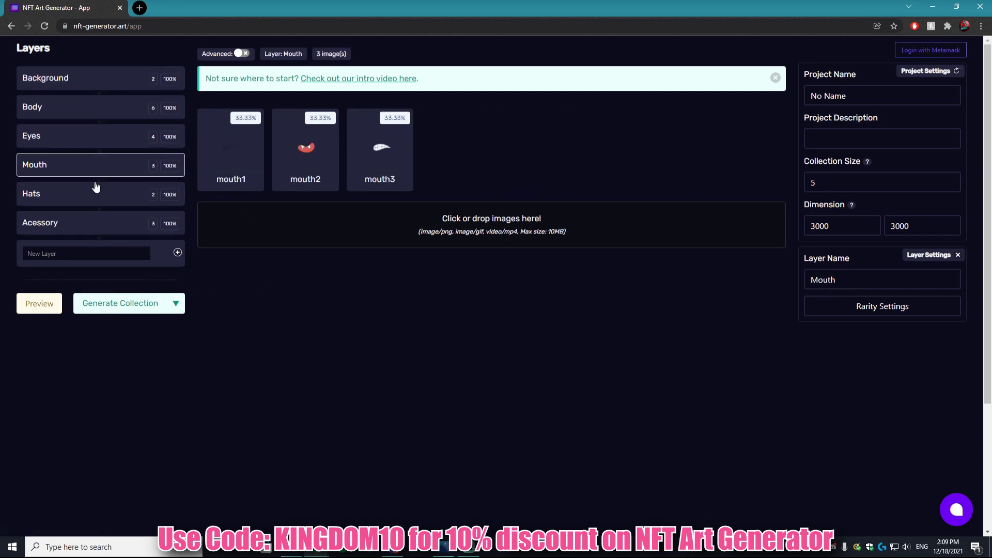
click(97, 195)
click(100, 222)
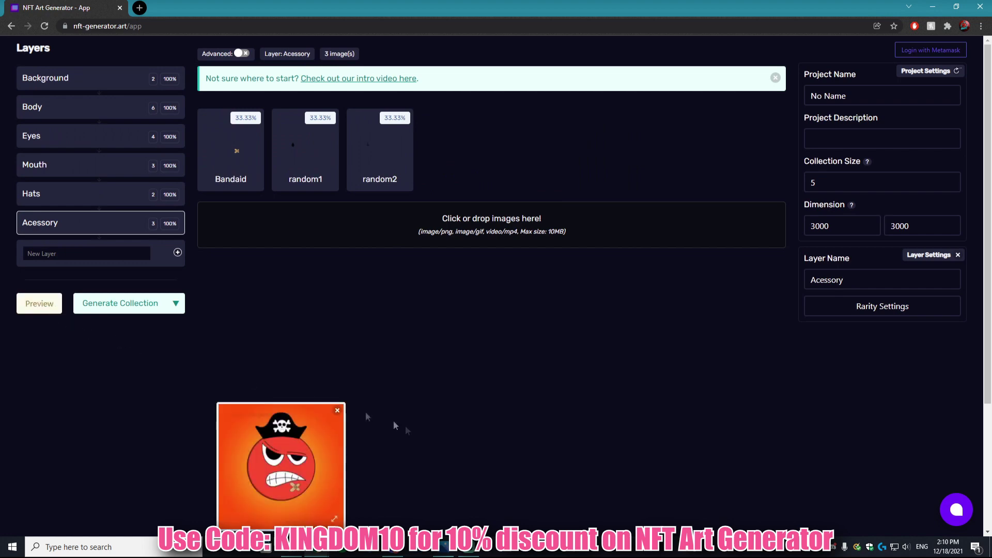
scroll(289, 436, down, 5)
scroll(310, 434, up, 5)
click(335, 518)
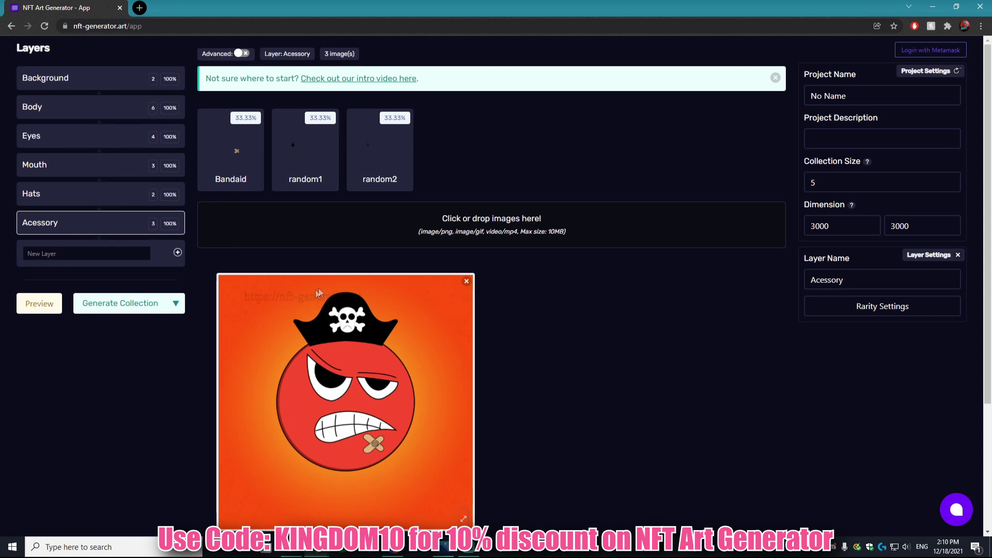
click(467, 284)
drag(891, 93, 782, 98)
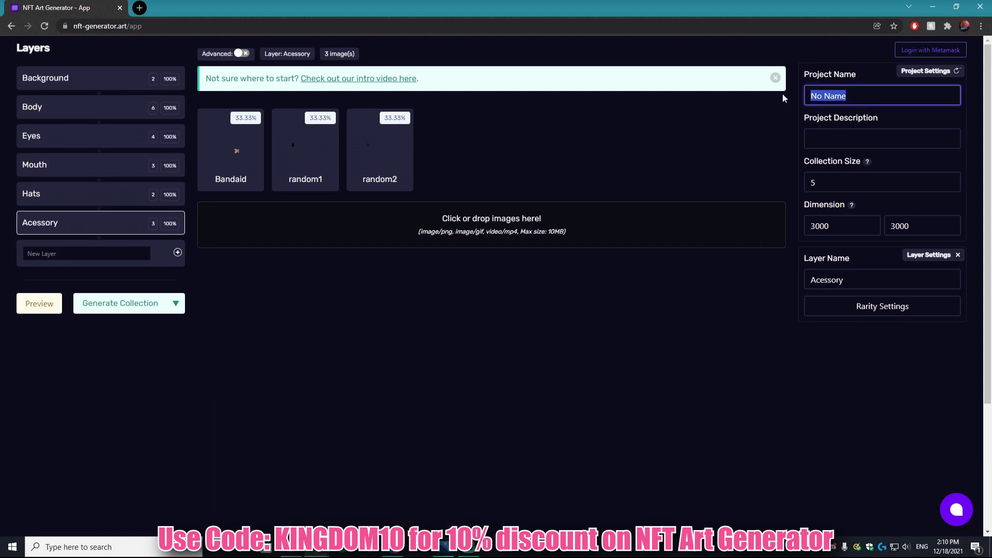
click(37, 304)
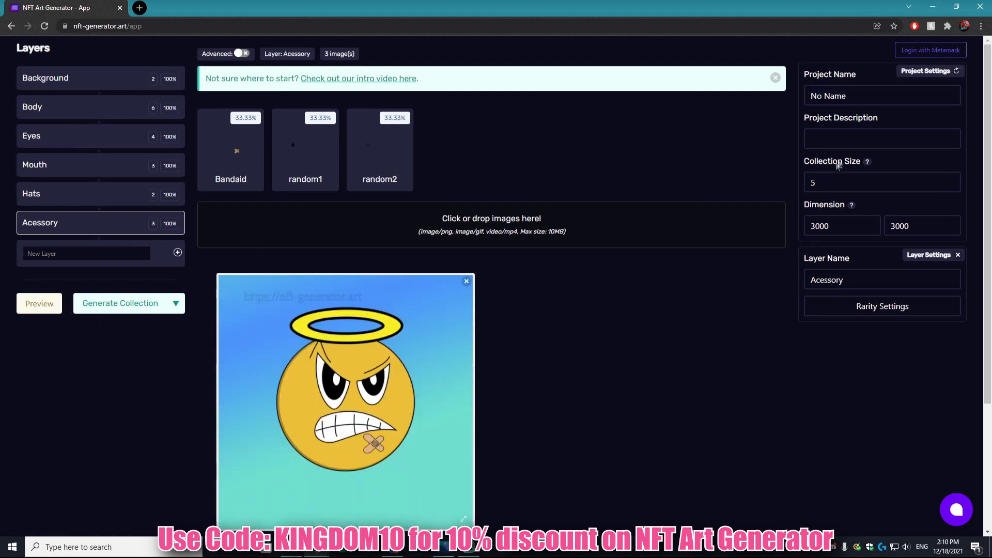
Name the project Circle Punks, describe it as 'Circle pUnks for viral kingdom', and enter a collection size
key(Tab)
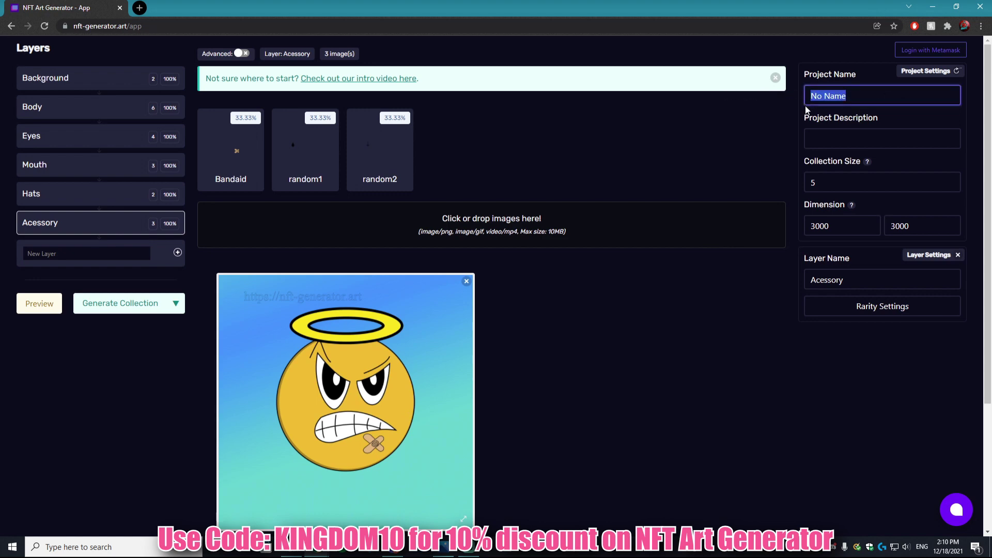
text(Circle Punks)
click(832, 141)
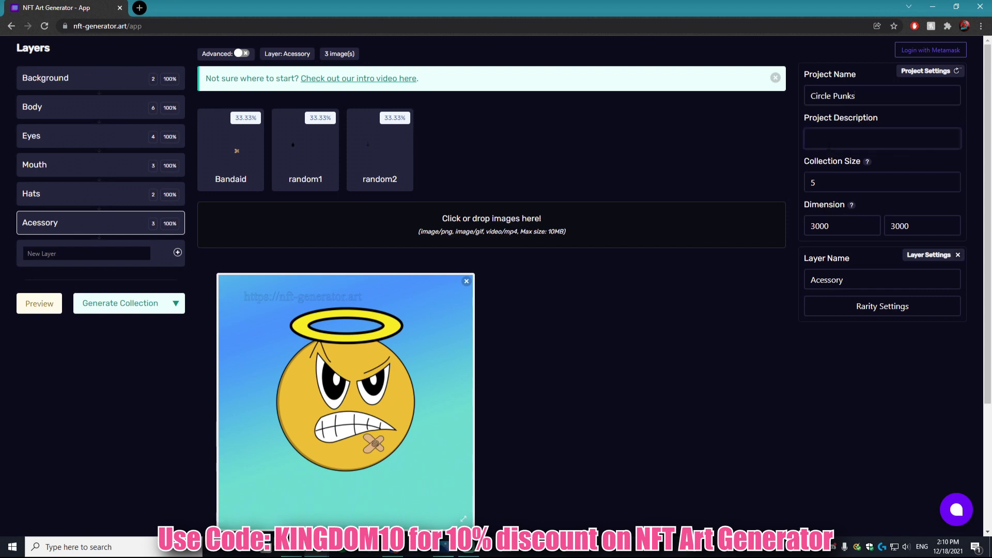
text(O)
click(828, 145)
text(Circle pUnks for viral kingdo)
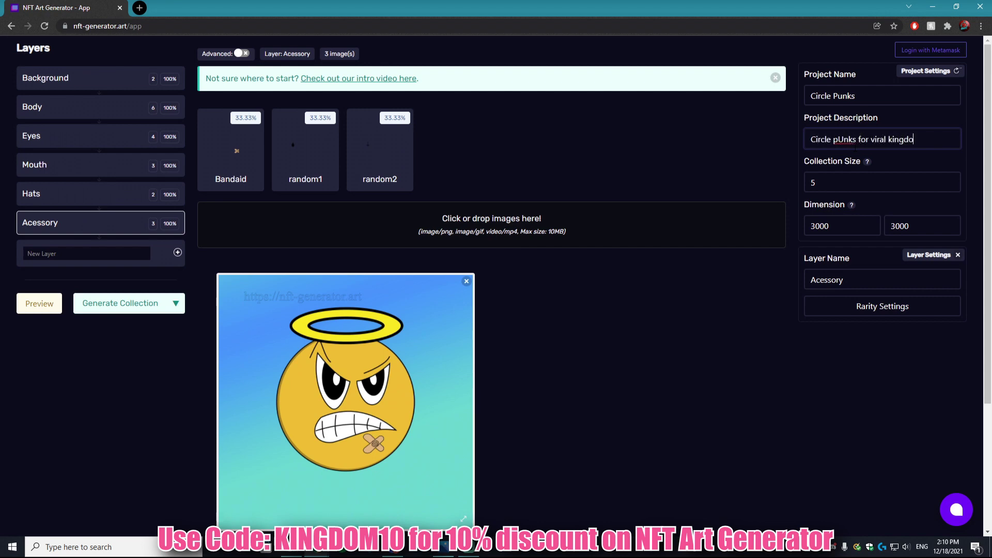
text(m)
key(Tab)
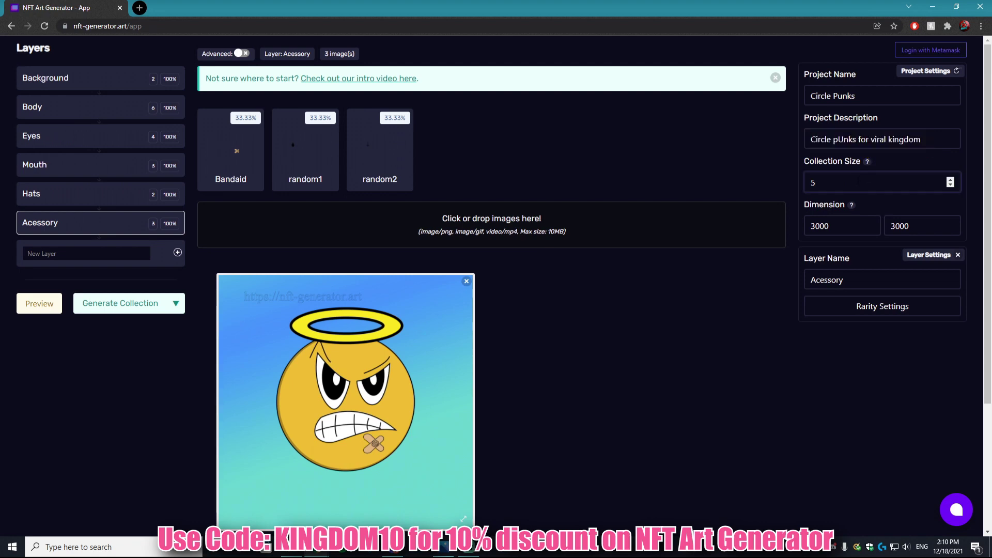
text(0)
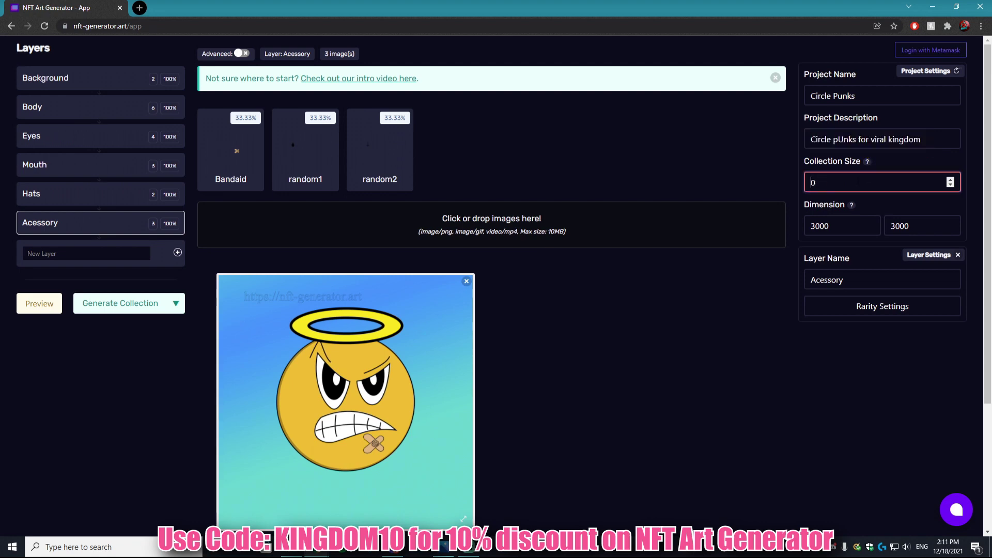
text(110000)
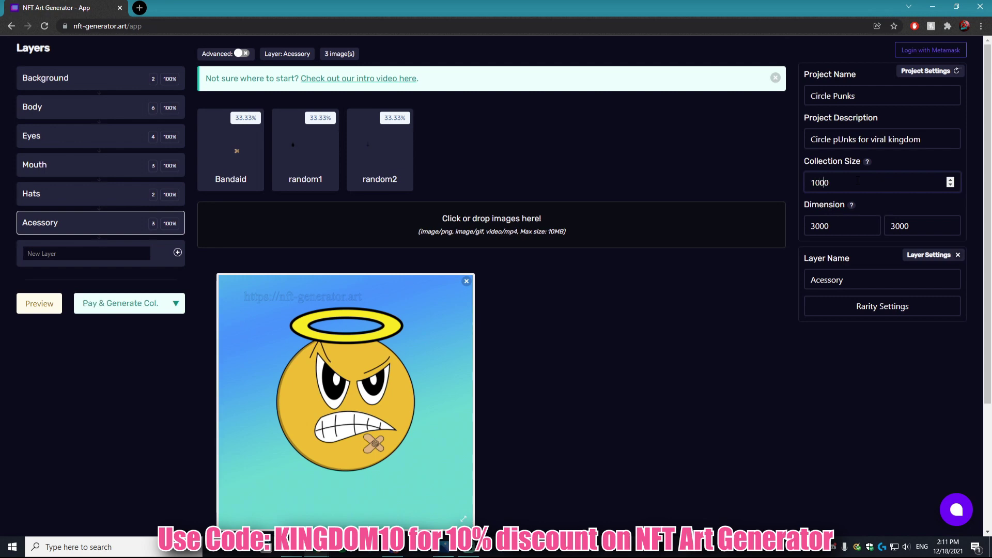
Check the Eyes, Body and Background layers and correct the collection size to 1000
click(113, 139)
click(101, 112)
click(103, 80)
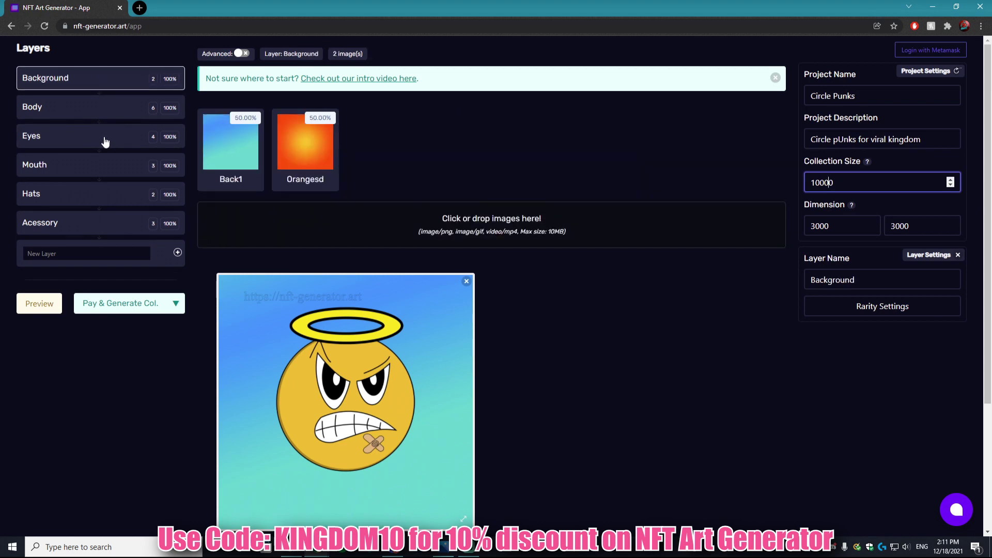
drag(833, 183, 815, 183)
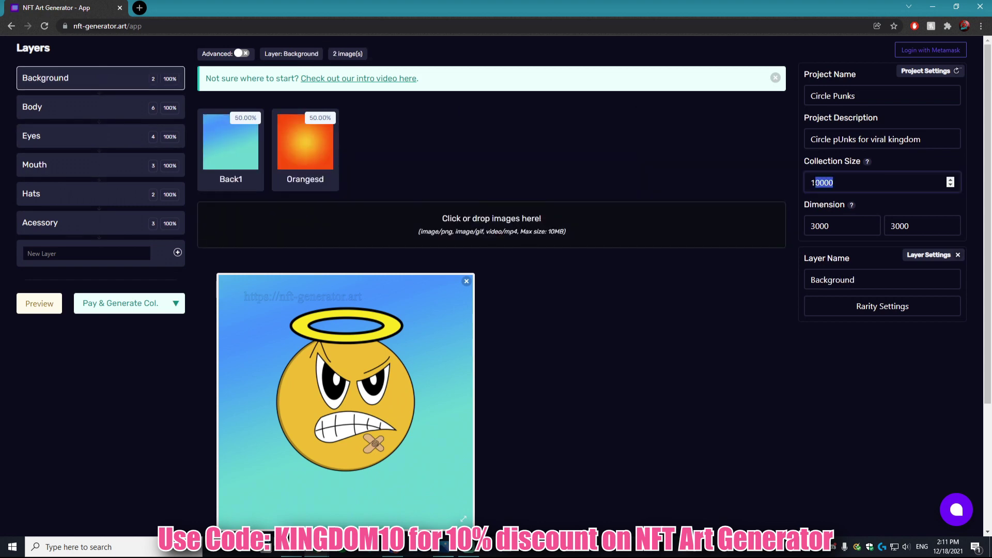
key(BackSpace)
text(0)
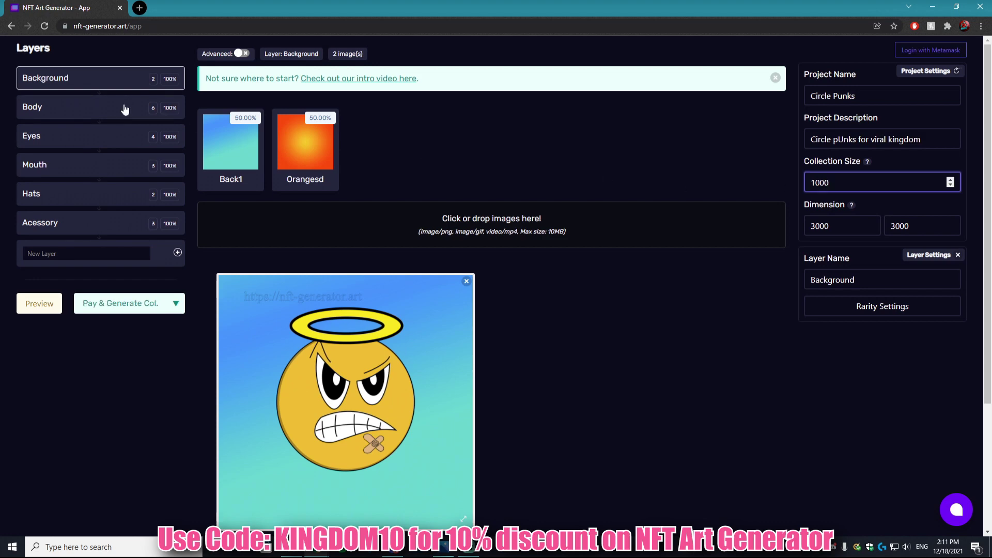
click(714, 188)
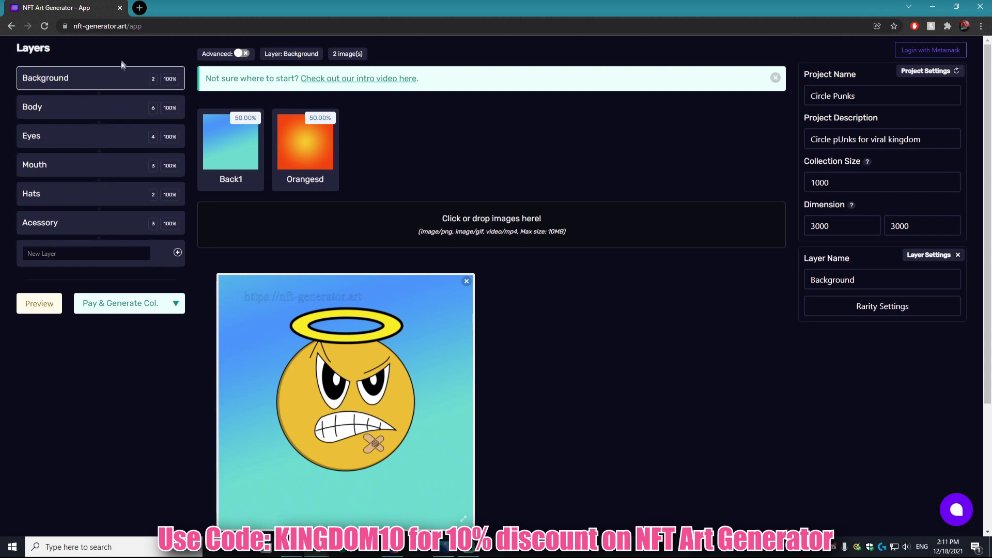
click(100, 107)
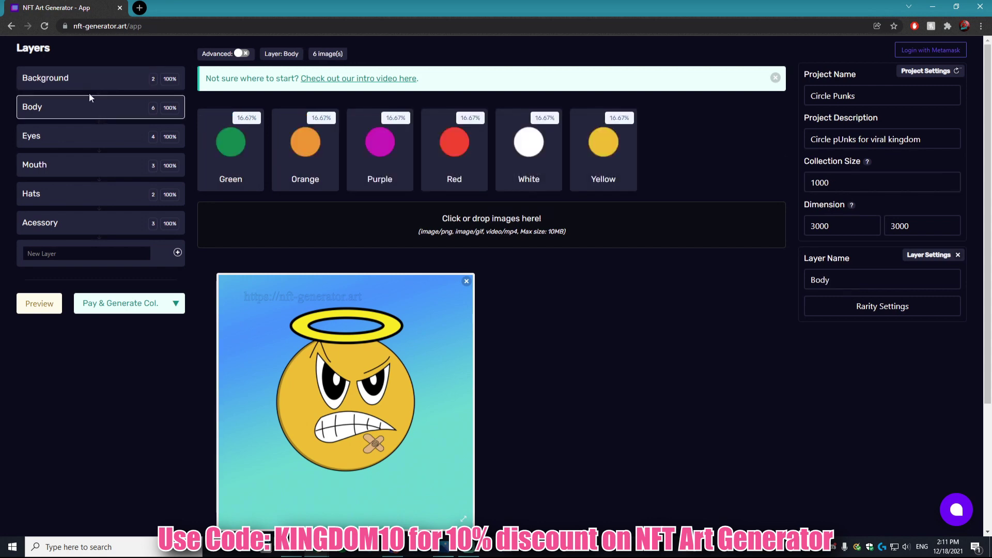
click(86, 139)
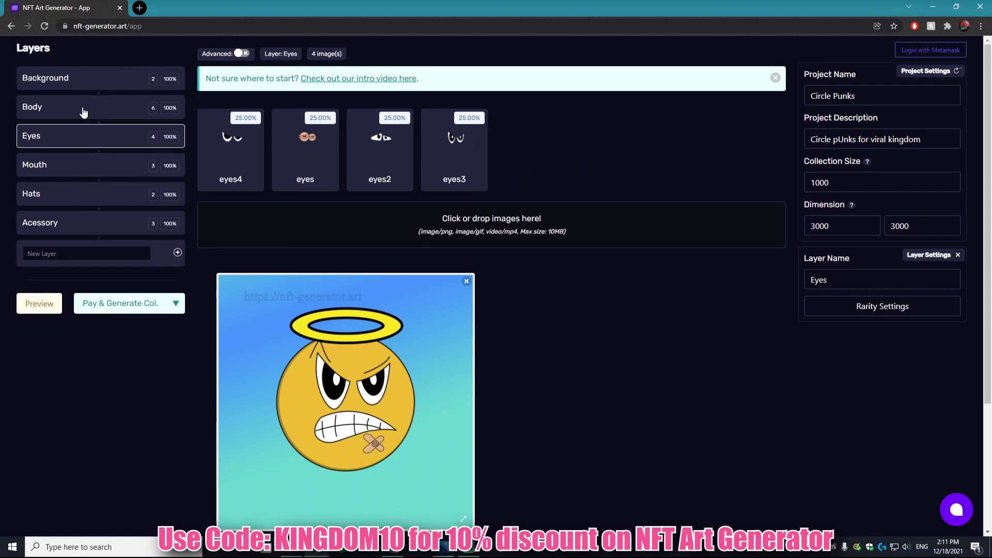
click(78, 87)
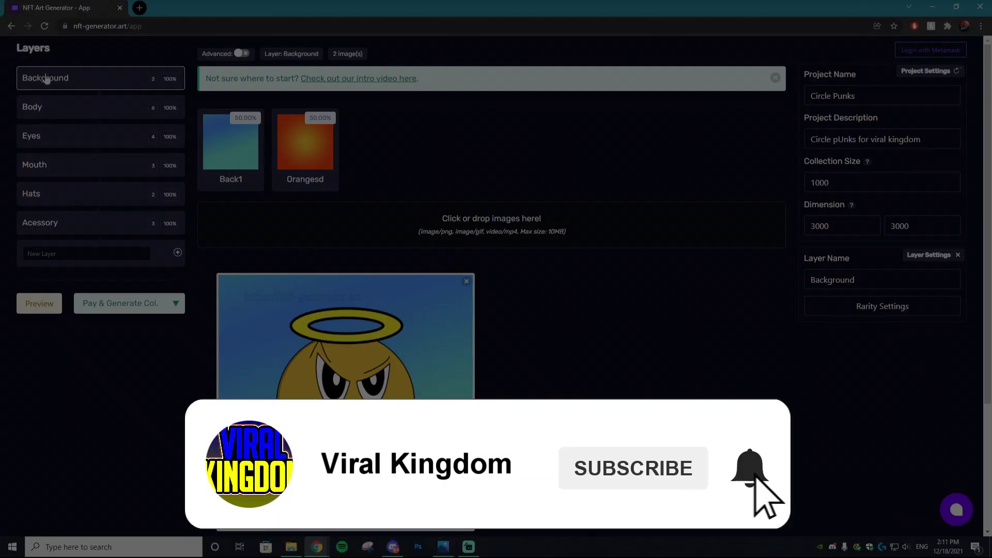
Set the Background rarity sliders to Back1 at 89.42% and Orangesd at 10.58%
click(870, 307)
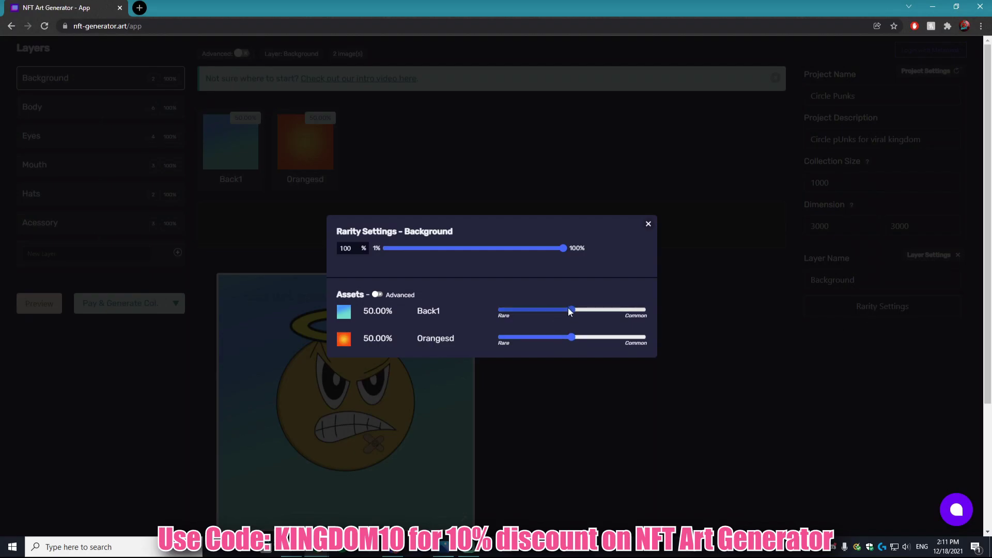
drag(572, 309, 516, 311)
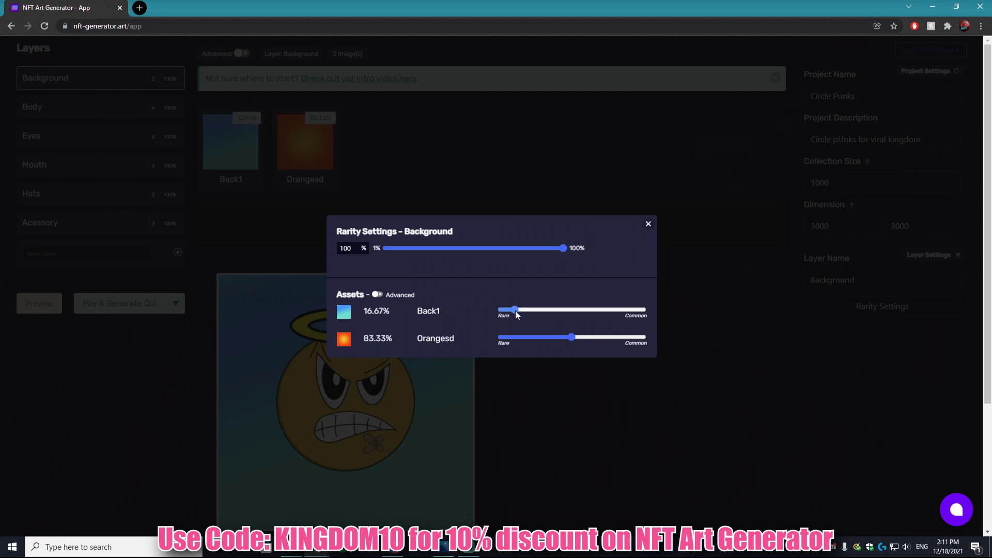
drag(573, 337, 637, 336)
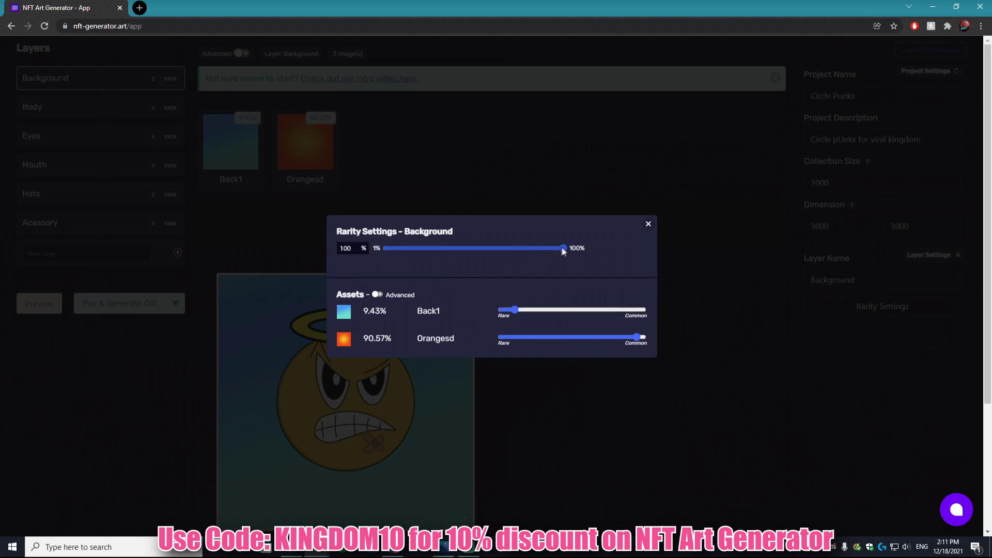
drag(563, 248, 514, 248)
drag(514, 248, 563, 248)
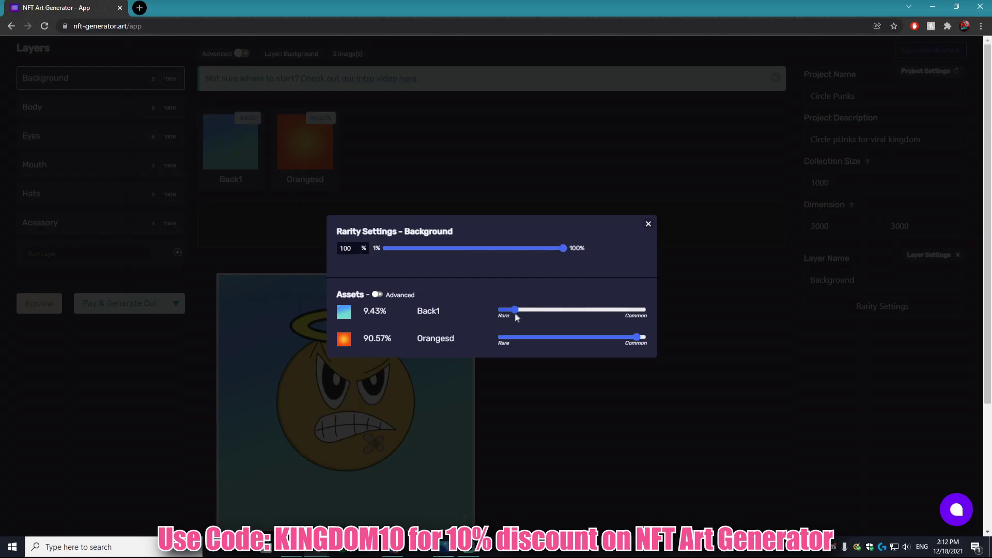
drag(515, 310, 515, 336)
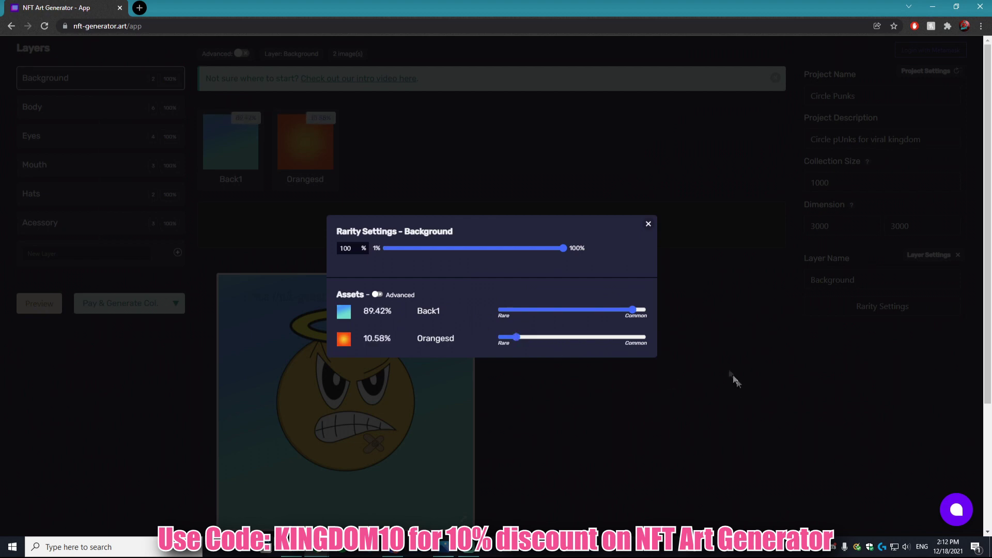
click(647, 224)
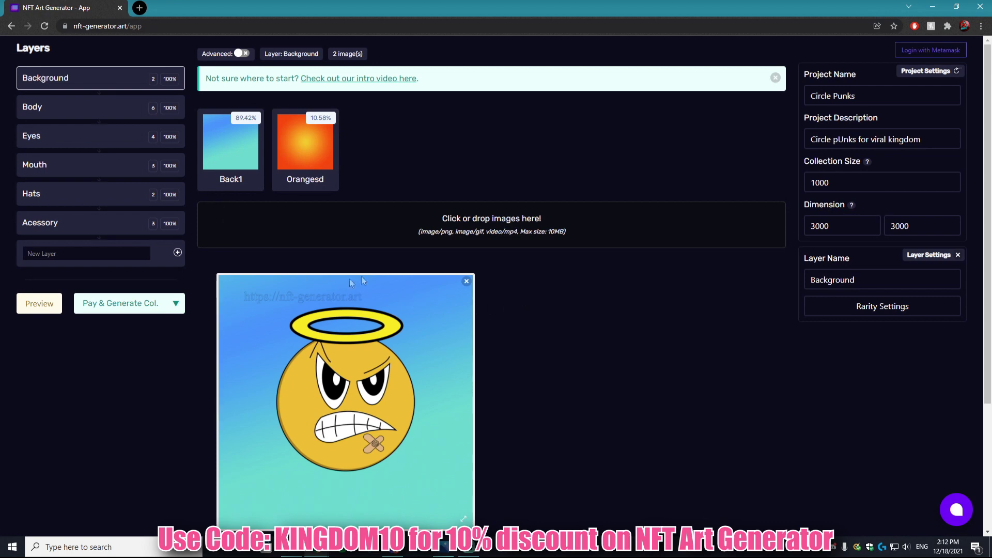
click(110, 118)
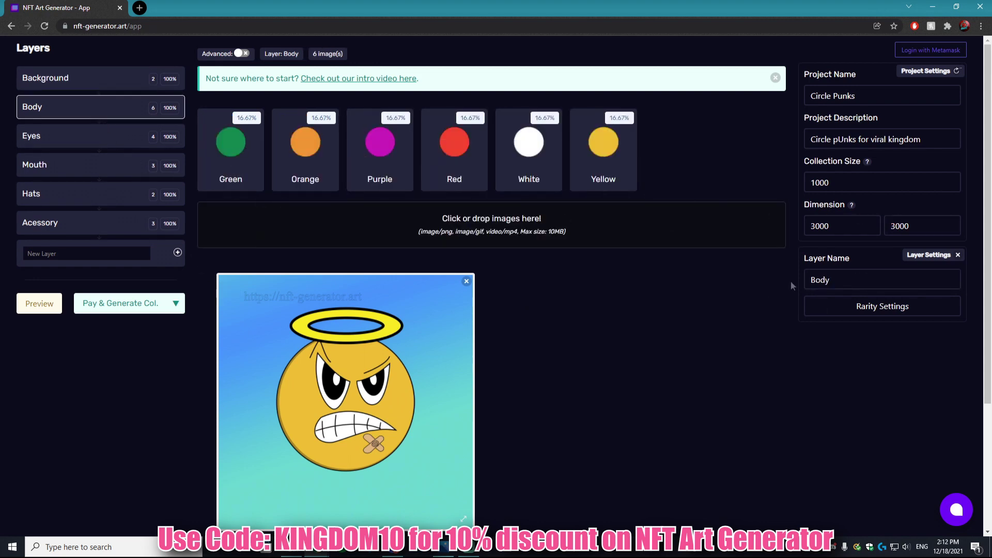
Reweight the Body colours, from Red at 30.08% down to Orange at 3.91%
click(893, 312)
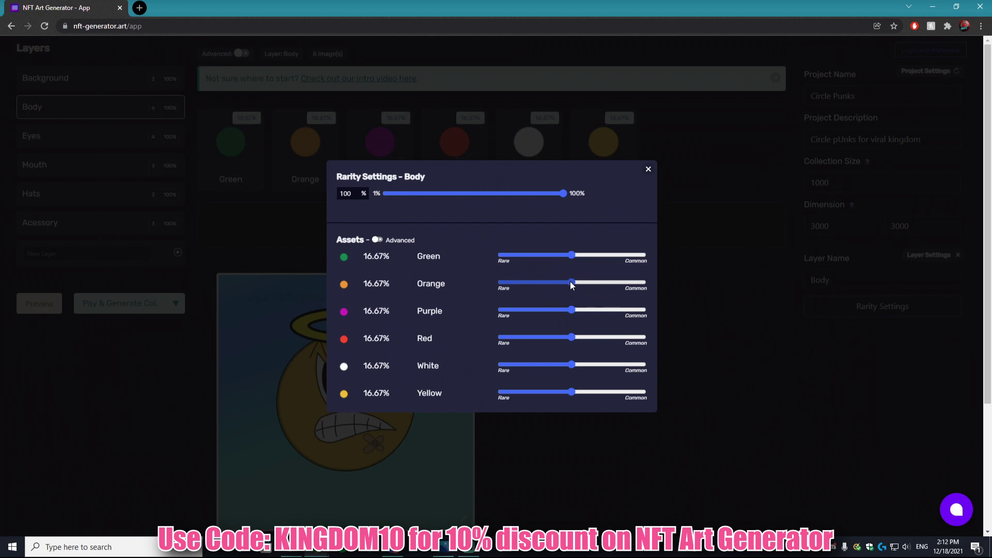
drag(571, 282, 515, 282)
drag(571, 255, 598, 254)
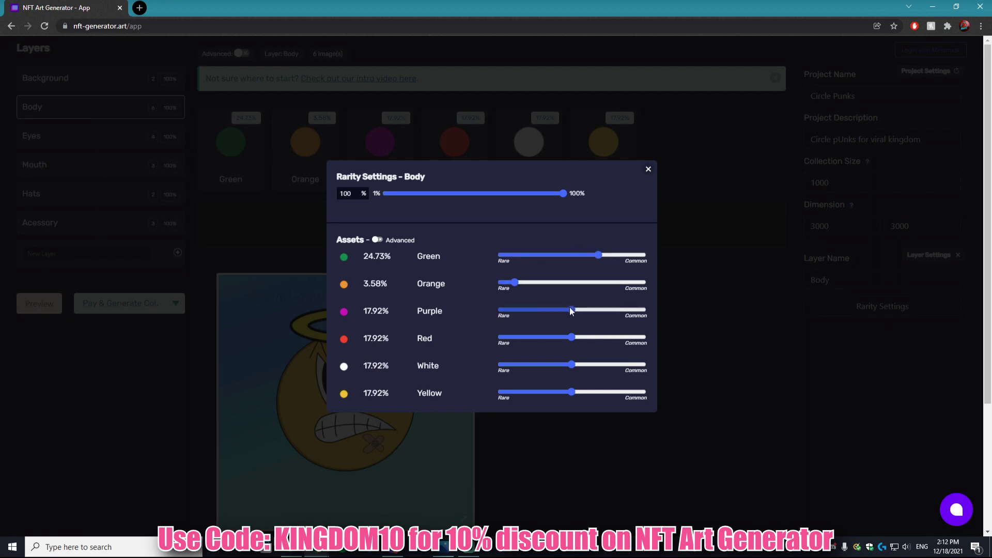
drag(570, 309, 610, 337)
drag(571, 364, 593, 392)
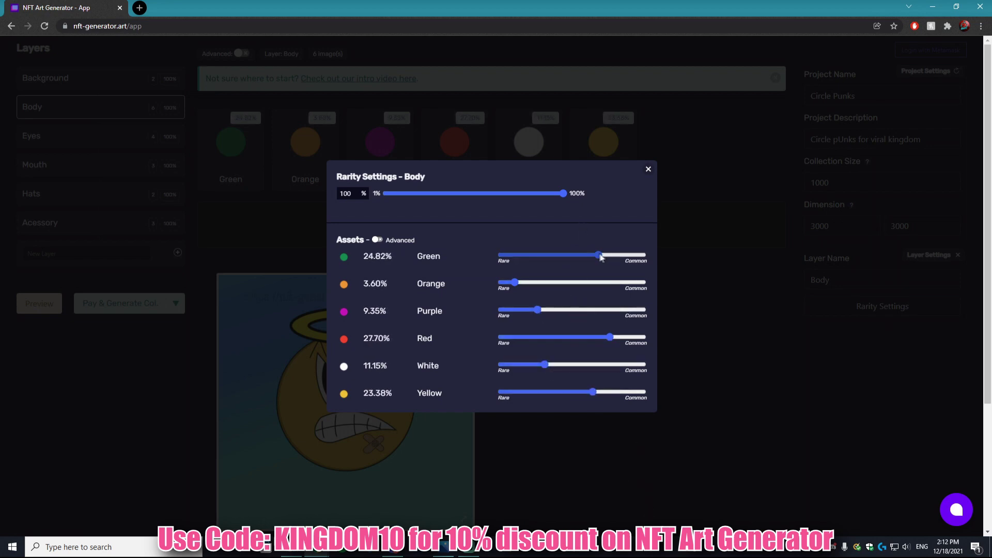
drag(599, 255, 567, 256)
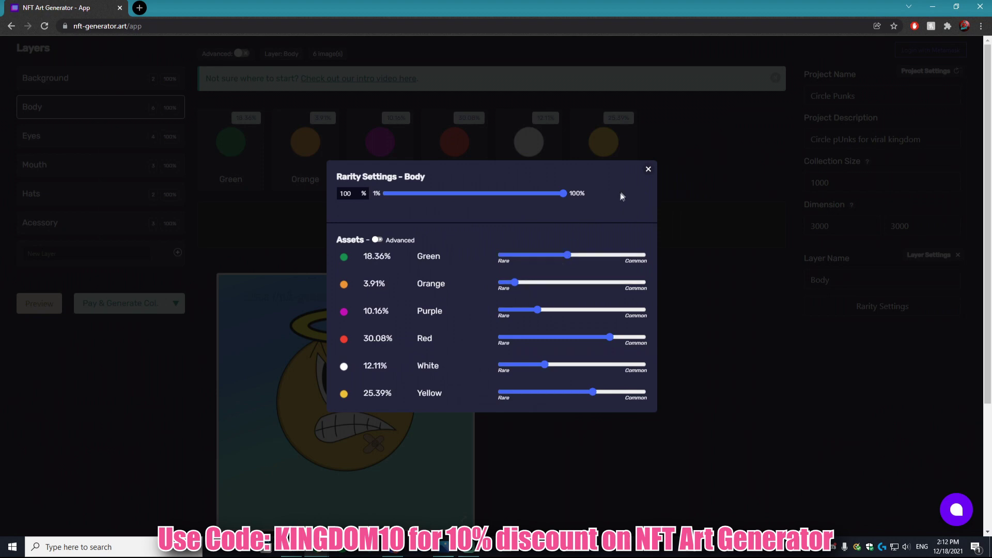
click(649, 170)
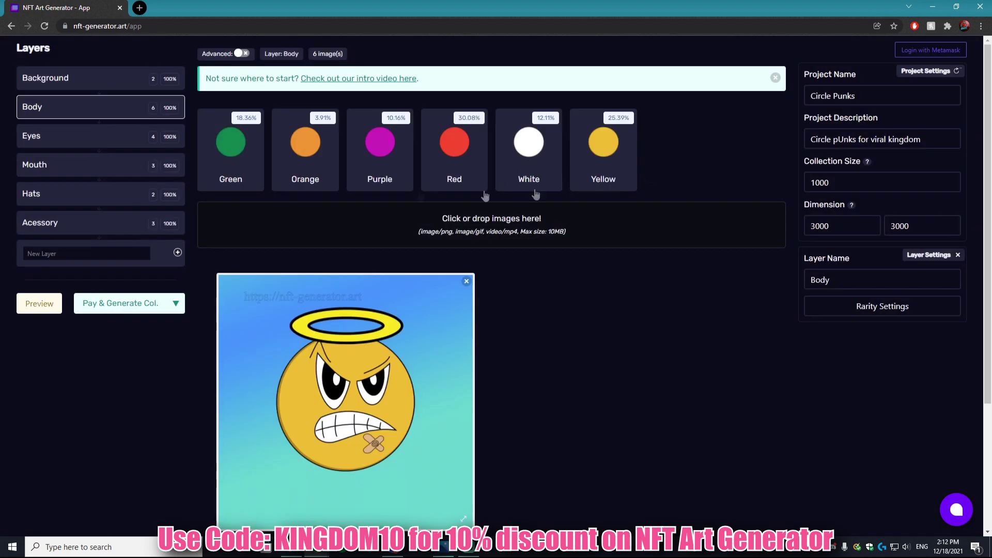
Raise eyes4 in the Eyes layer to 32.74%, leaving the others at 22.42%
click(82, 140)
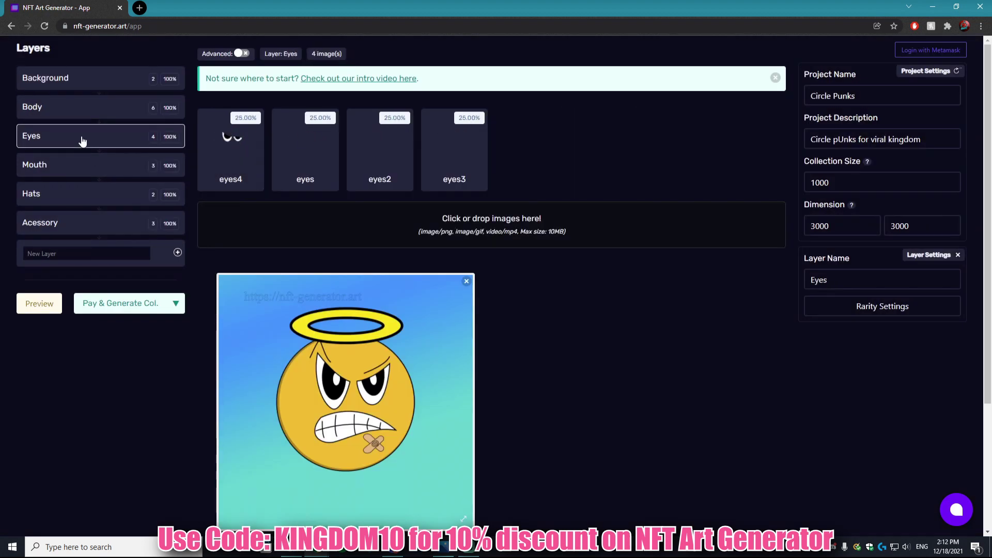
click(856, 306)
drag(571, 282, 604, 284)
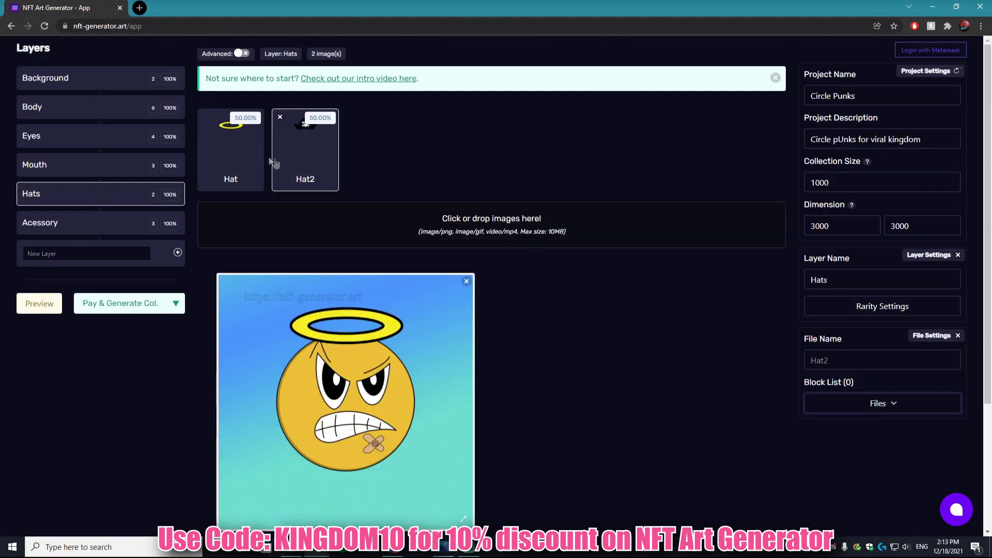
Compare the Hat and Hat2 images' file settings in the Hats layer
click(234, 154)
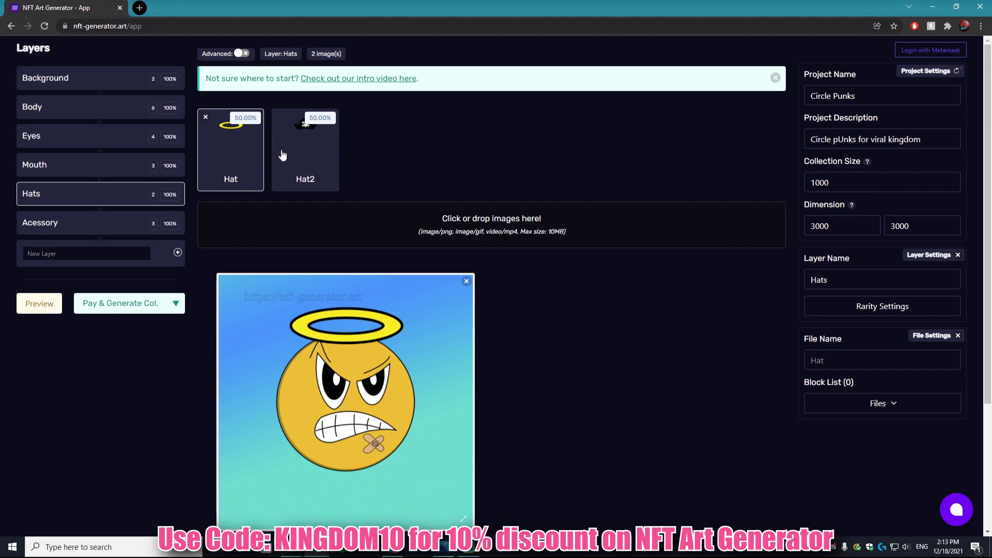
click(290, 154)
click(239, 155)
click(327, 149)
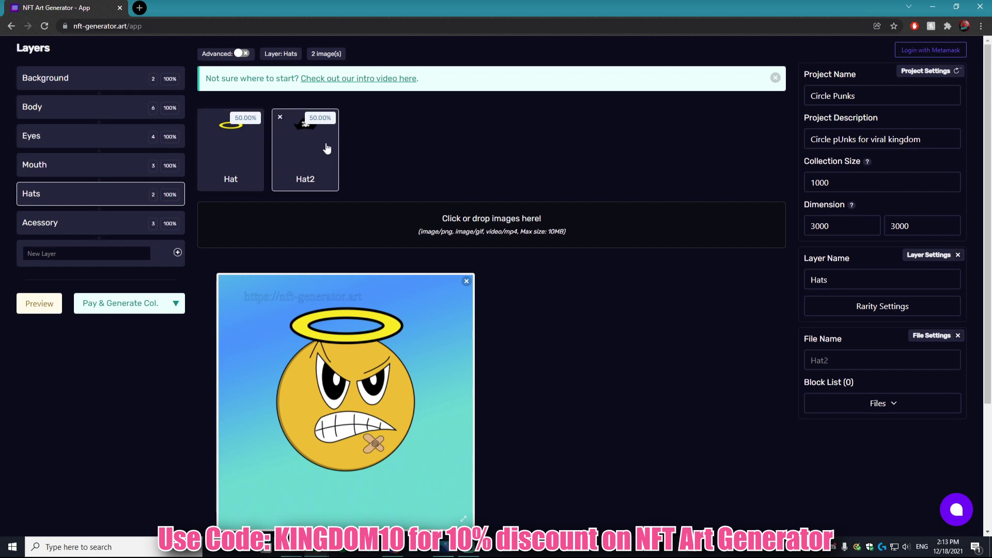
click(241, 143)
click(316, 153)
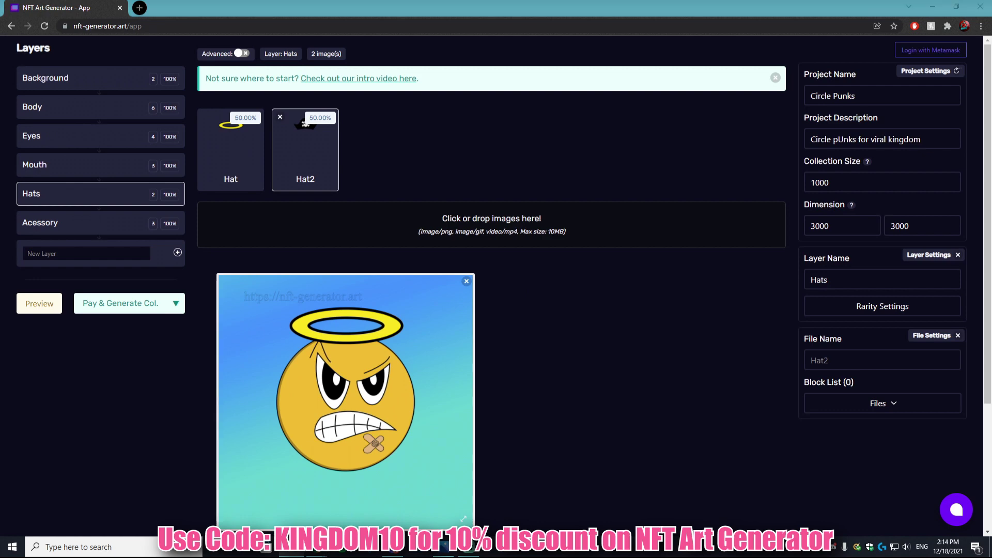
Add the Sauce-Kingdom_0001s_0008_Layer-1 image to Hats and make it the most common at 45.65%
drag(491, 224, 490, 230)
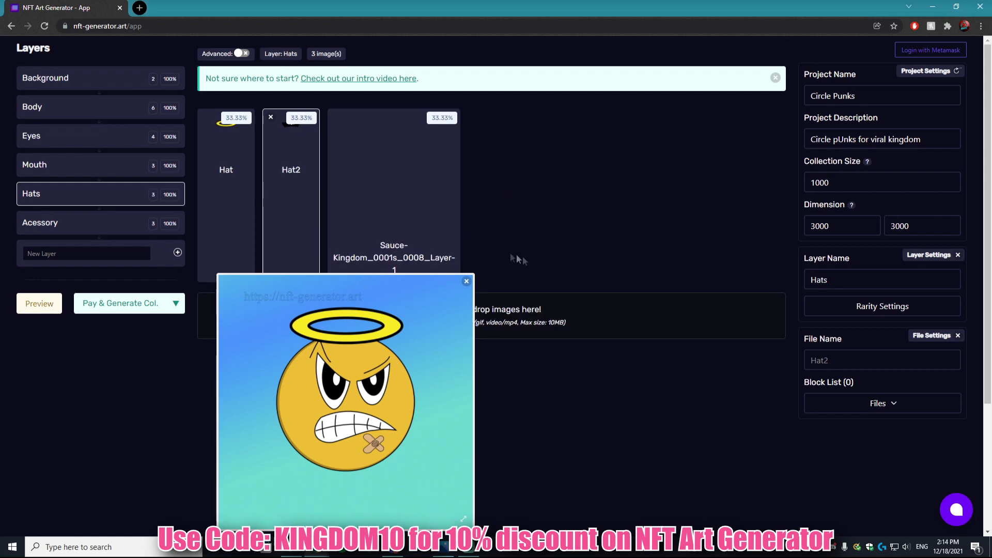
click(391, 164)
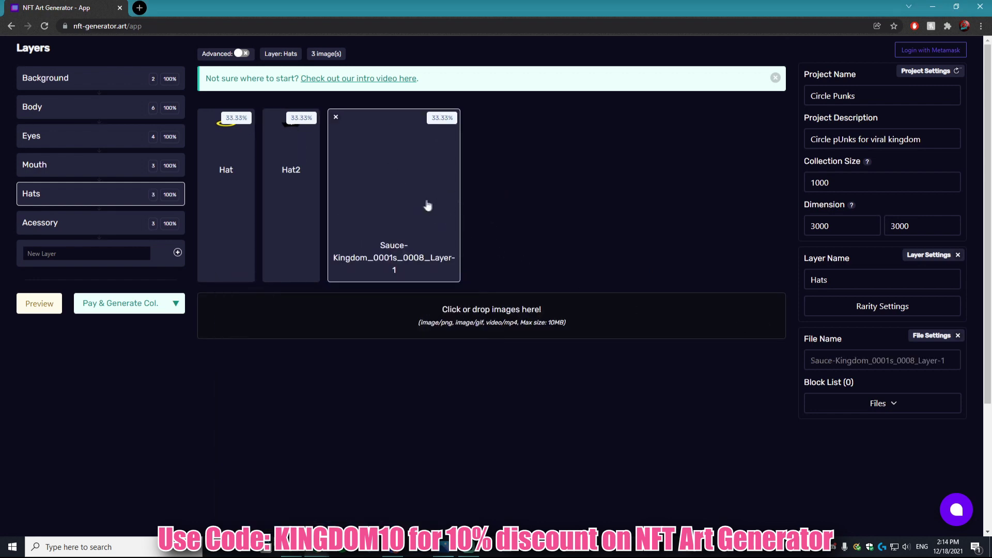
click(859, 313)
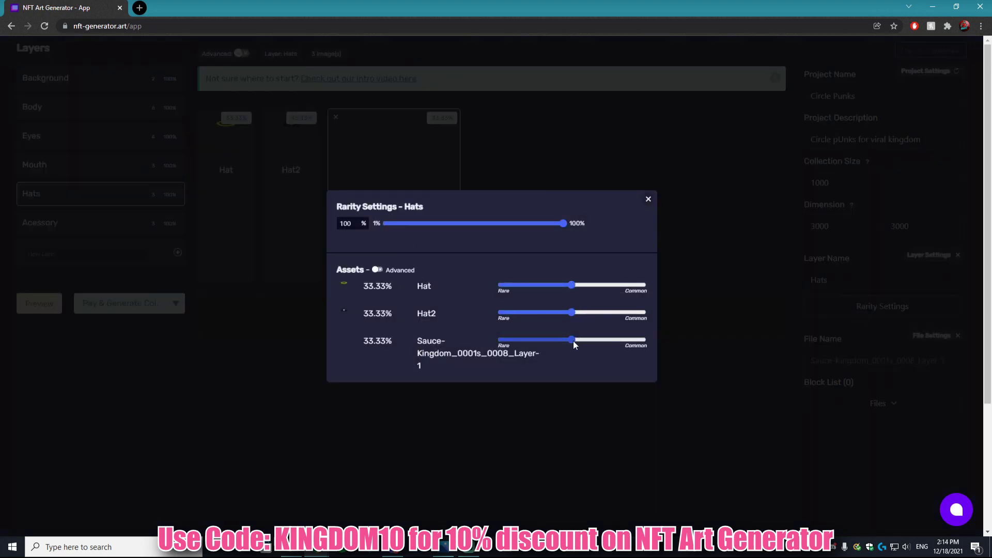
drag(572, 340, 620, 339)
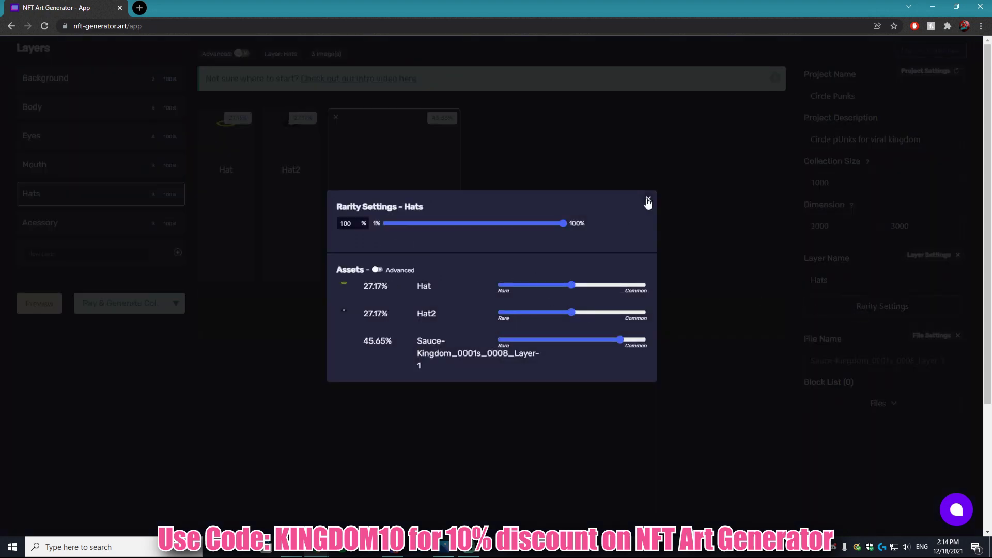
click(649, 200)
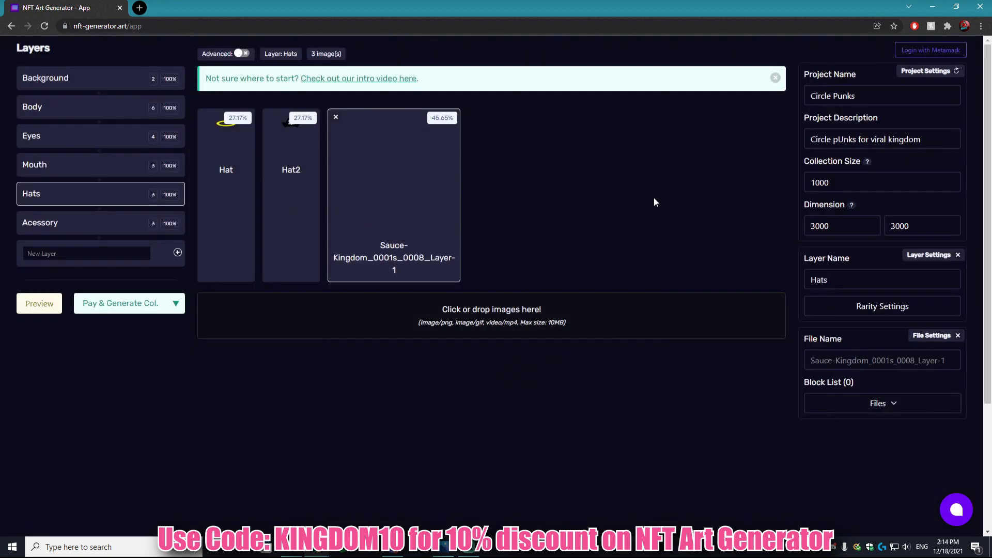
Add the same Sauce-Kingdom image to the Acessory layer, where it gets 37.50%
click(71, 226)
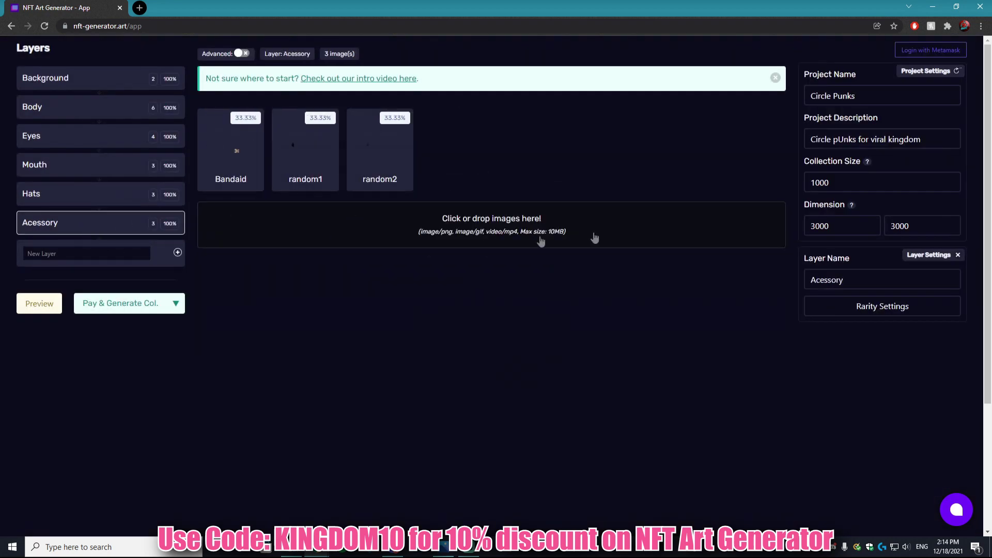
drag(492, 225, 482, 233)
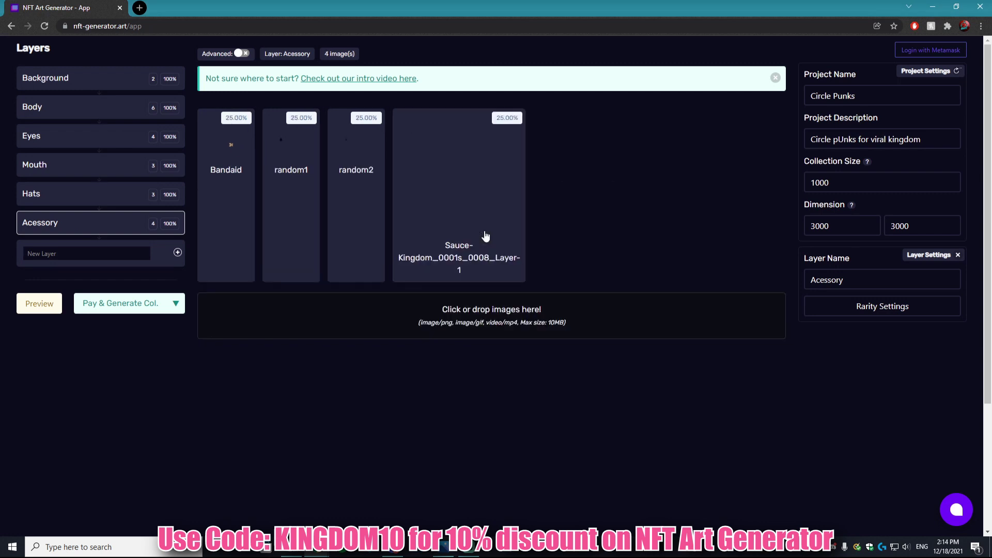
click(458, 184)
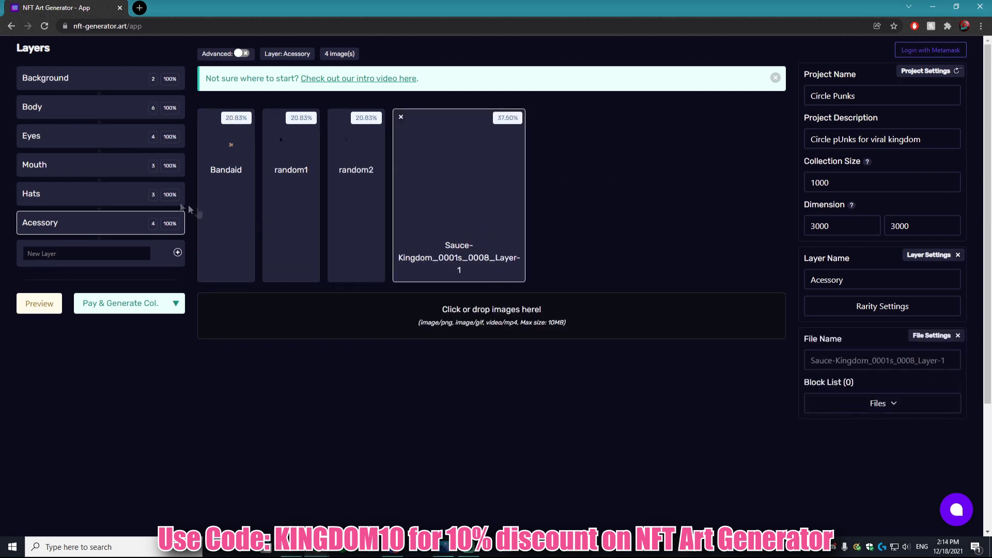
Drag the Eyes layer below Mouth in the Layers list
click(87, 109)
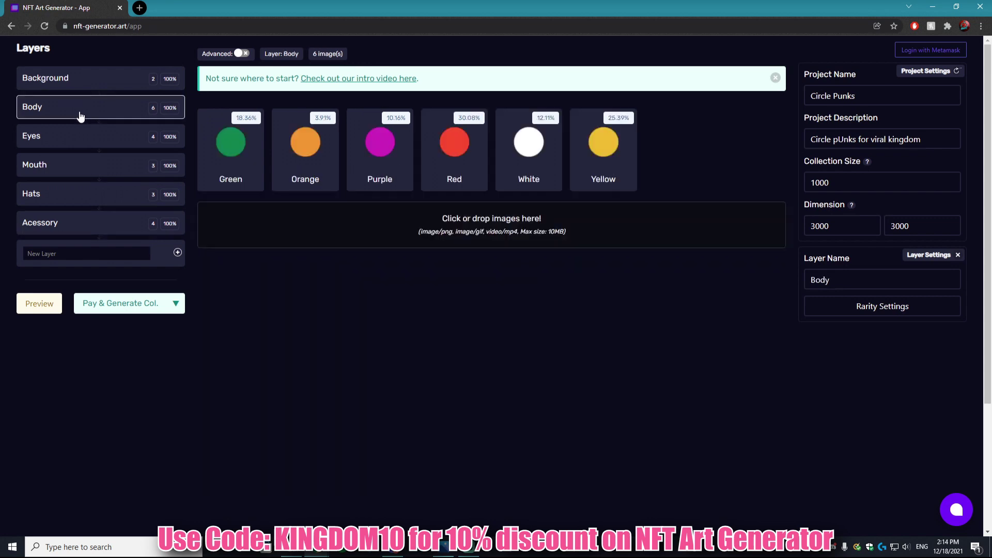
click(76, 140)
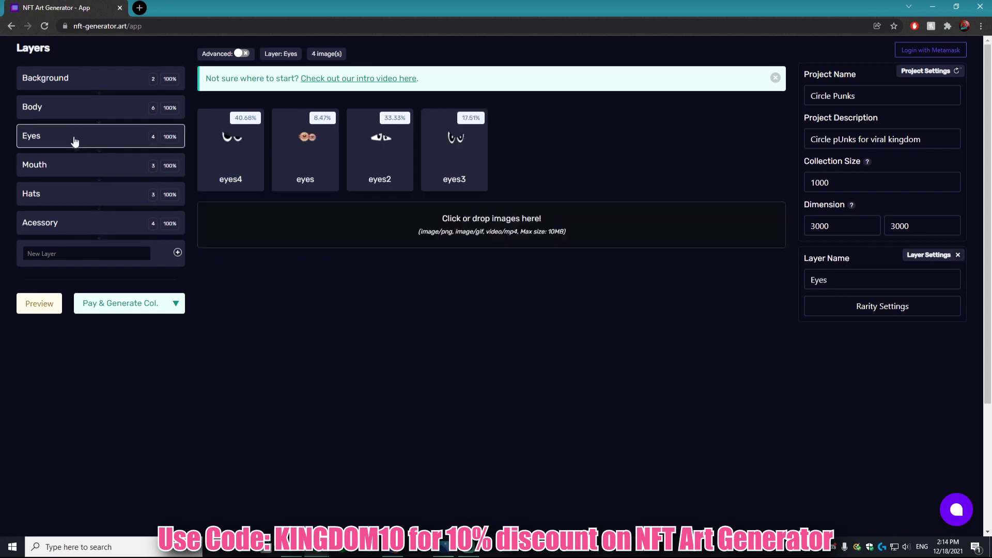
mouse_move(75, 141)
mouse_down()
mouse_move(73, 162)
mouse_move(73, 122)
mouse_move(75, 217)
mouse_move(76, 109)
mouse_move(74, 141)
mouse_up()
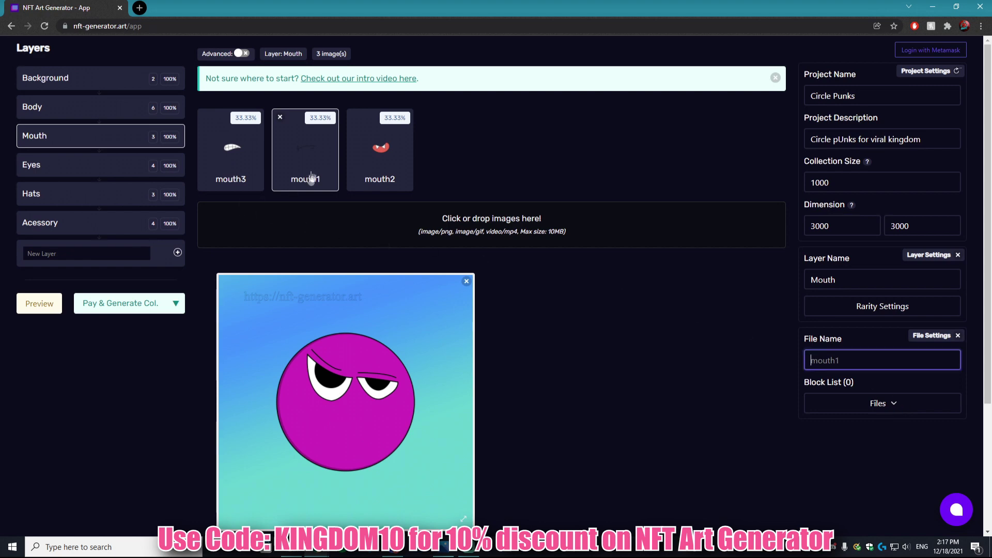
Enter 'mouth2' as the mouth2 image's file name and block eyes2 from pairing with it
click(380, 153)
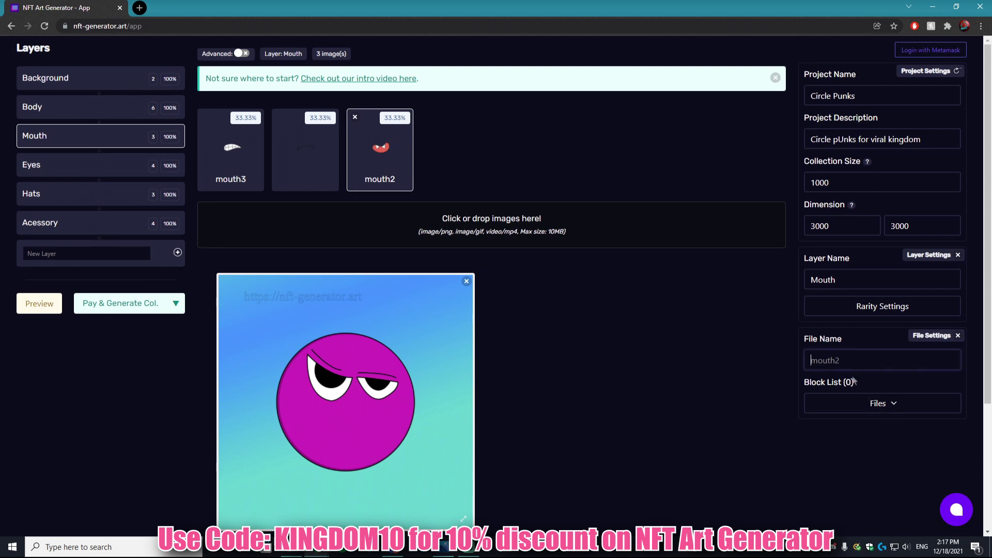
click(833, 362)
text(mouth2)
click(885, 411)
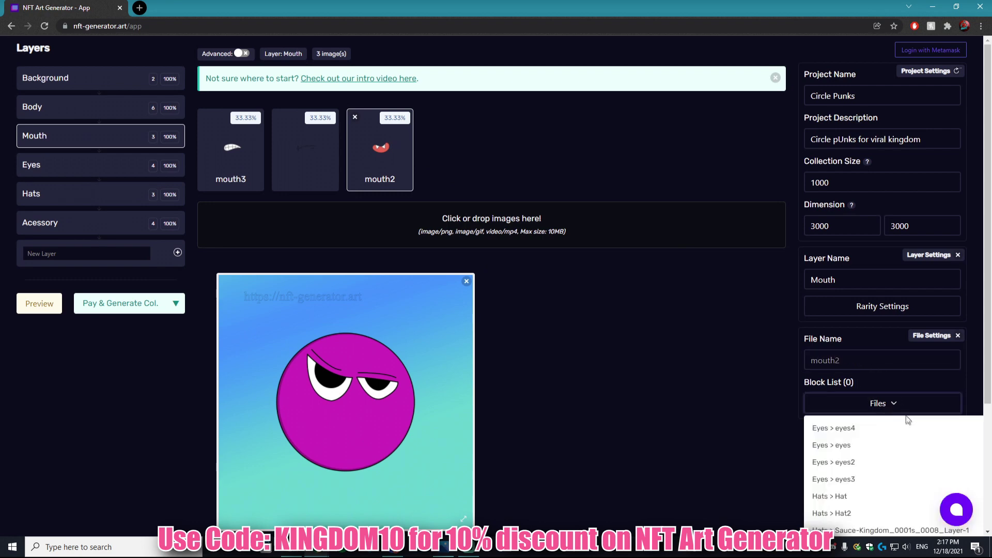
scroll(895, 438, down, 2)
scroll(847, 455, up, 2)
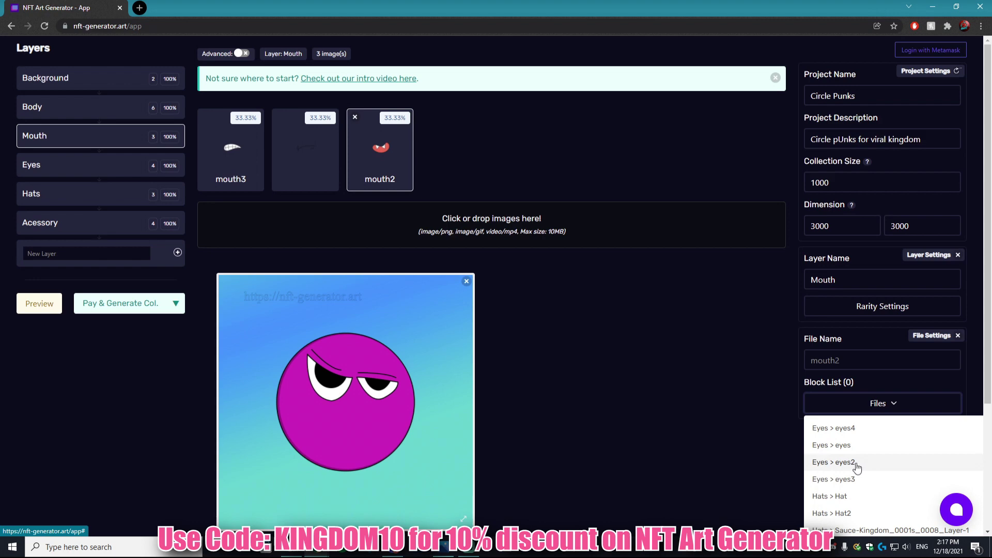
click(854, 464)
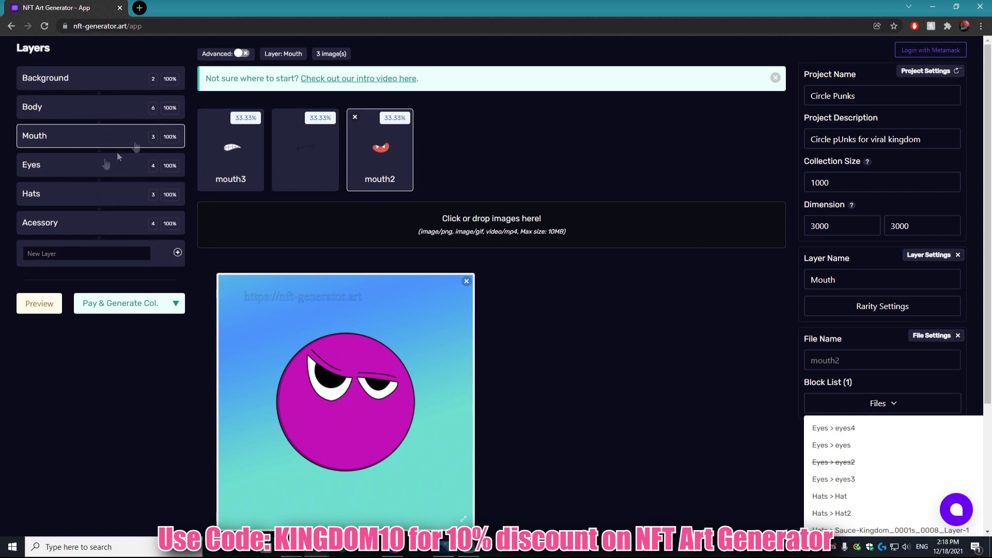
Look at the Sauce-Kingdom hat image's block list in the Hats layer
click(67, 194)
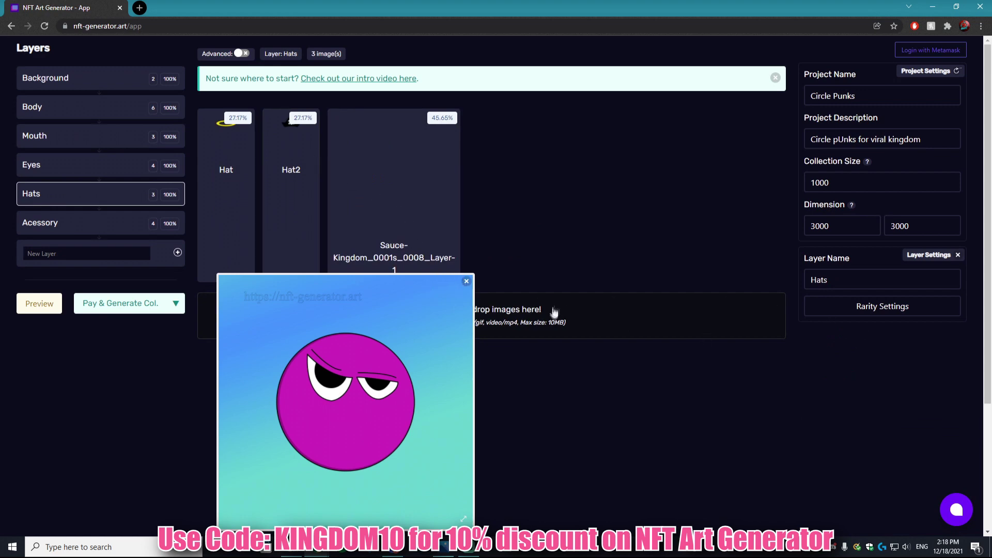
click(351, 185)
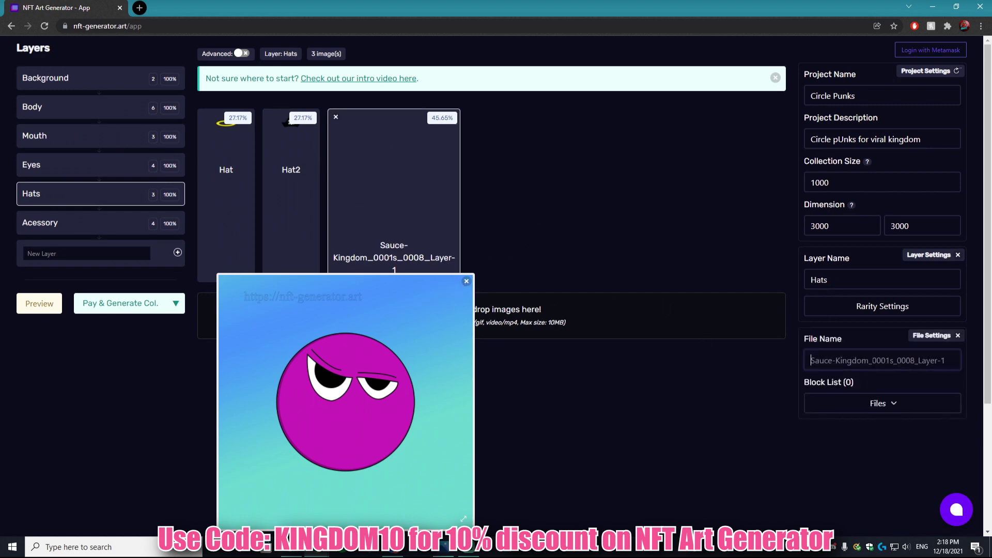
click(898, 407)
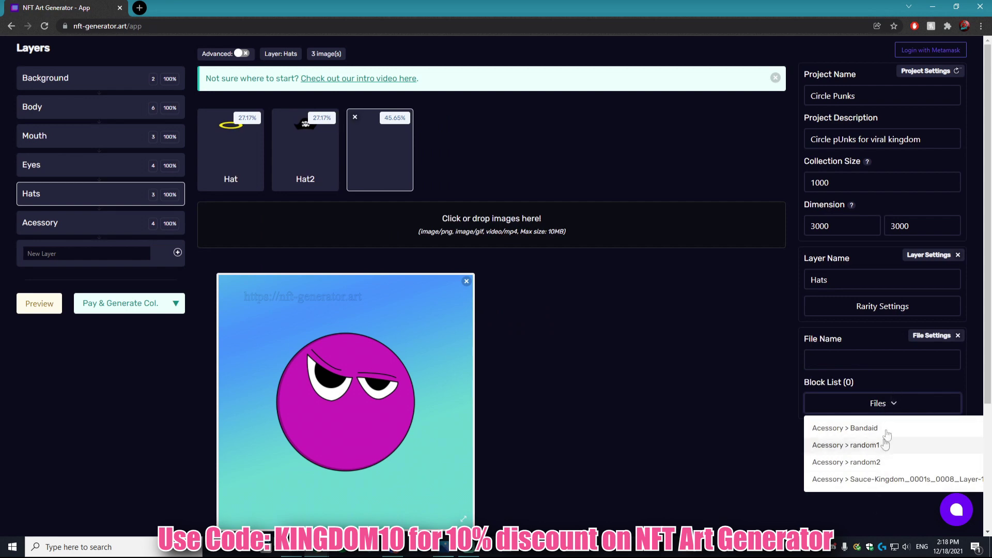
click(883, 405)
Unblock eyes2 for mouth2 so its block list is empty again
click(93, 135)
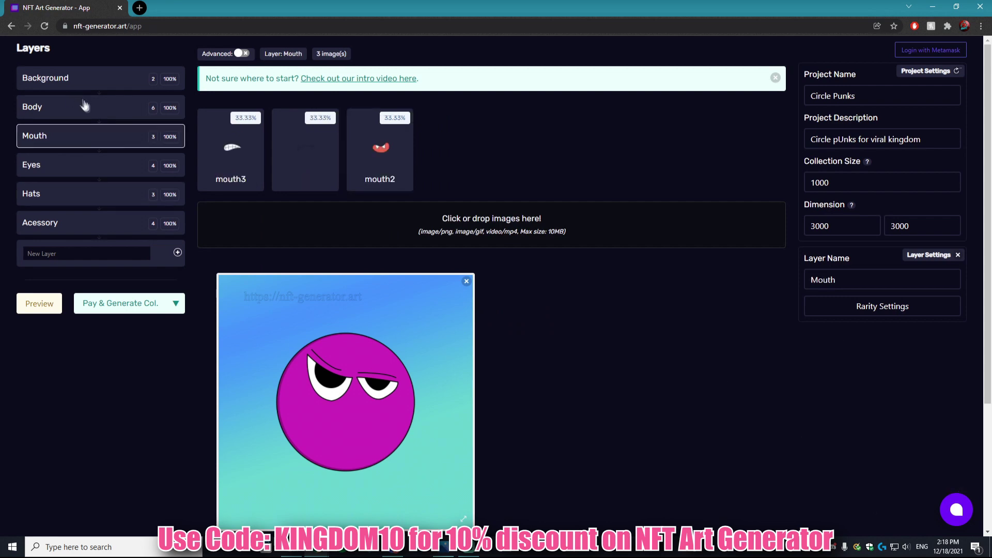
click(353, 150)
click(855, 401)
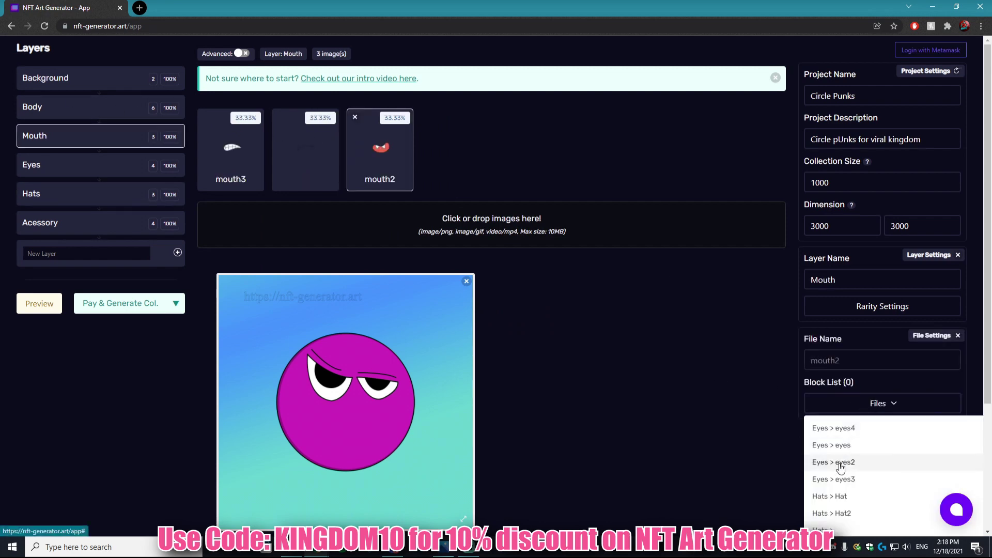
click(848, 462)
click(878, 403)
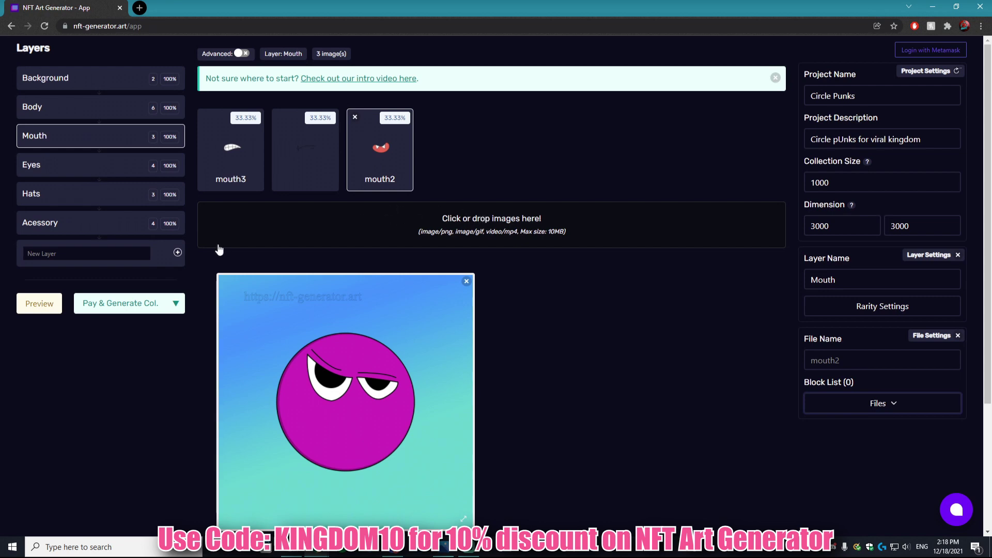
click(68, 81)
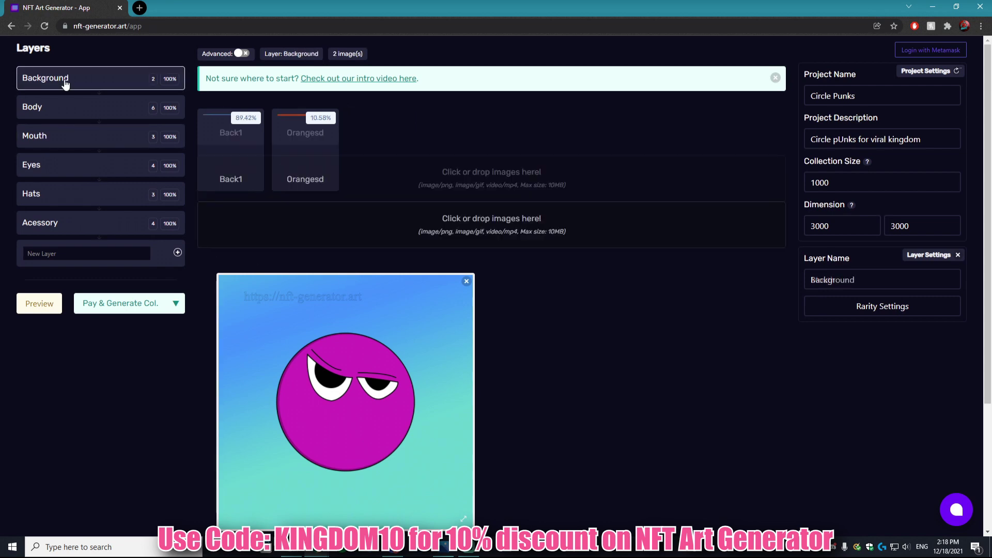
Review the Body, Mouth, Eyes, Hats and Acessory layers' images
click(78, 114)
click(79, 134)
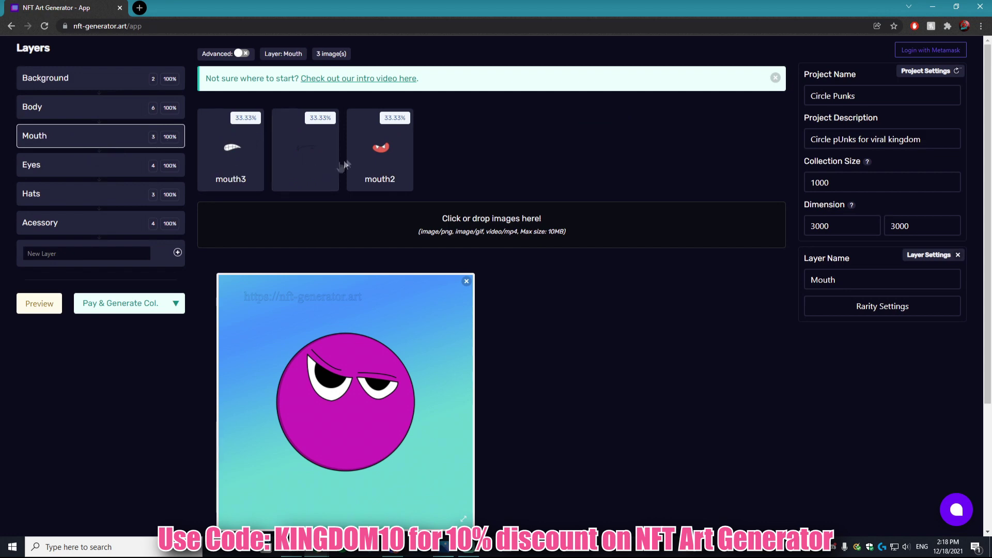
click(66, 161)
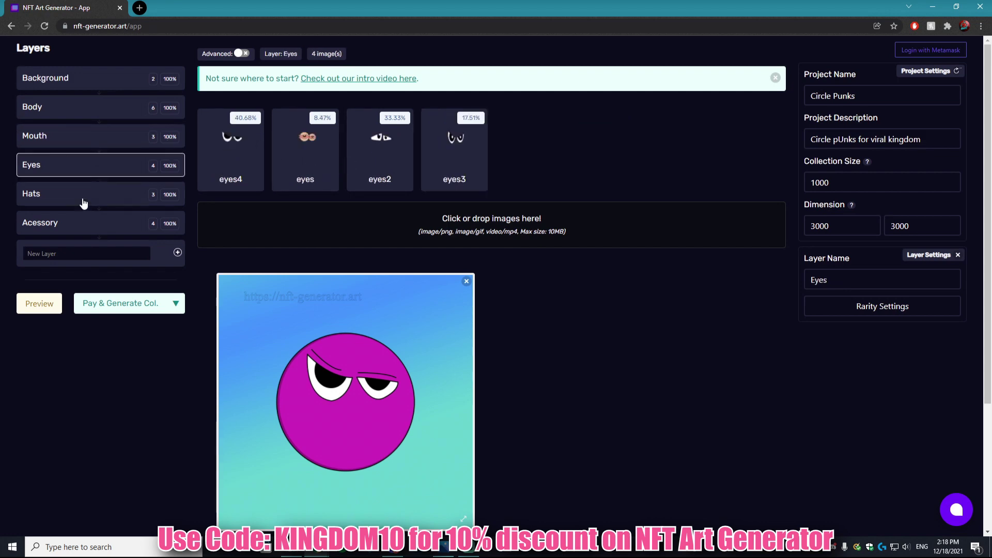
click(83, 201)
click(91, 237)
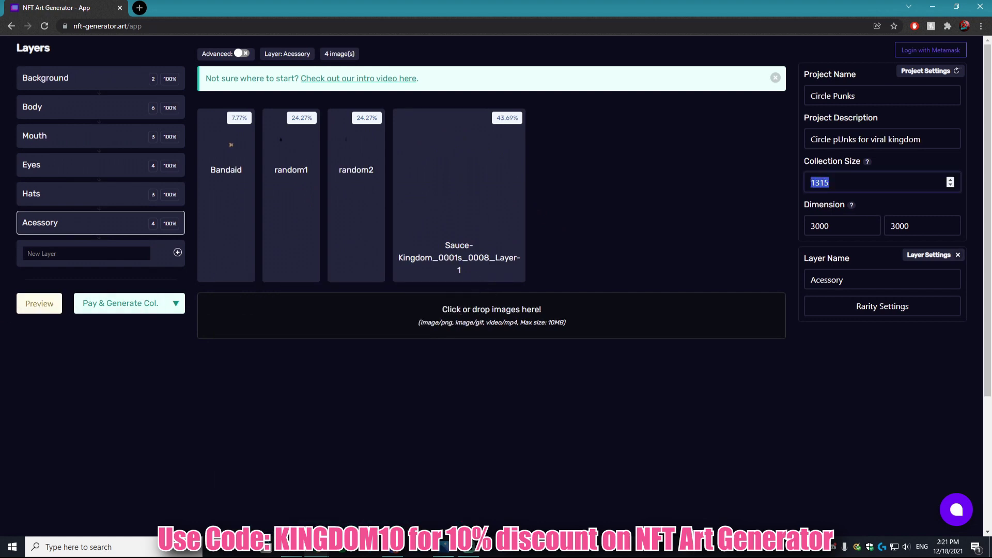
Set the collection size to 10000 and attempt to generate the collection
key(BackSpace)
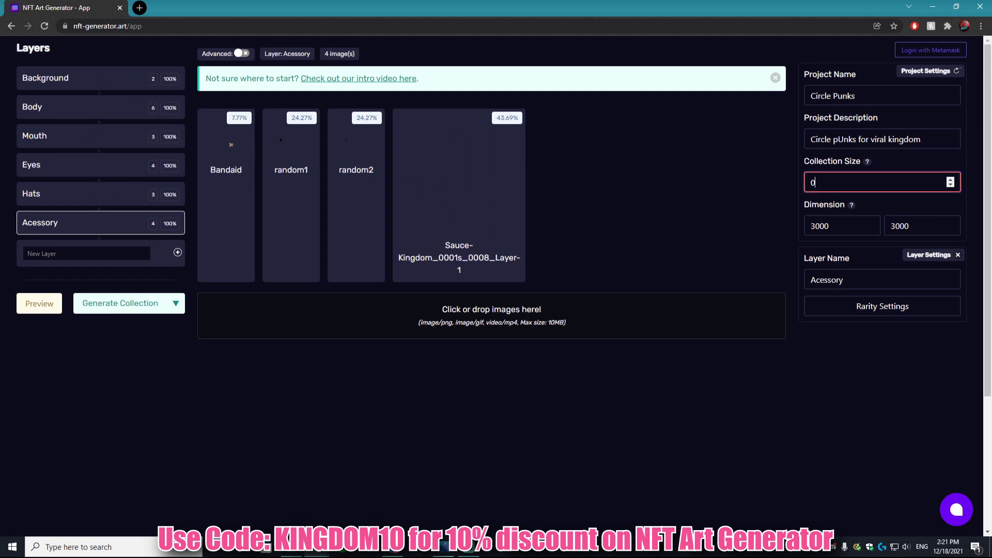
text(2)
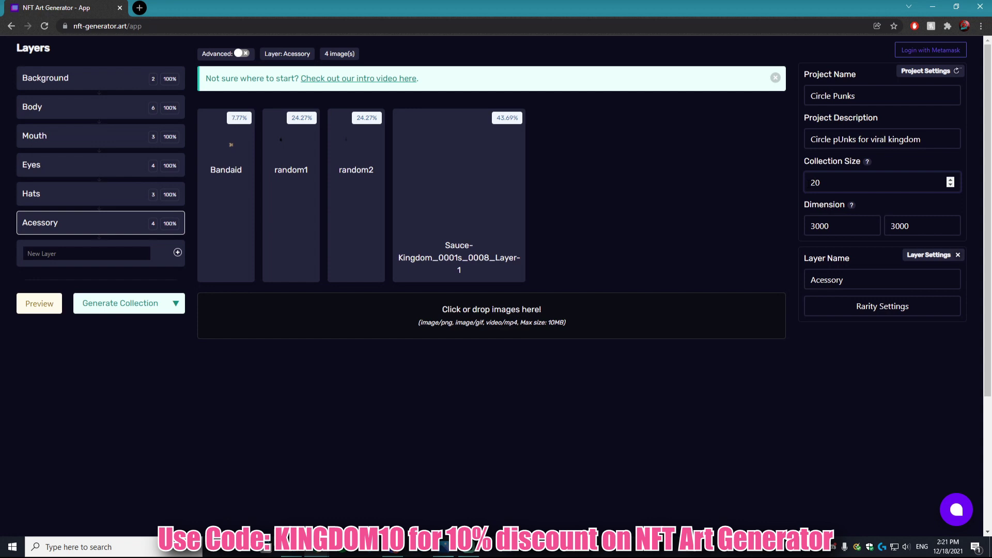
key(BackSpace)
text(10000)
click(129, 310)
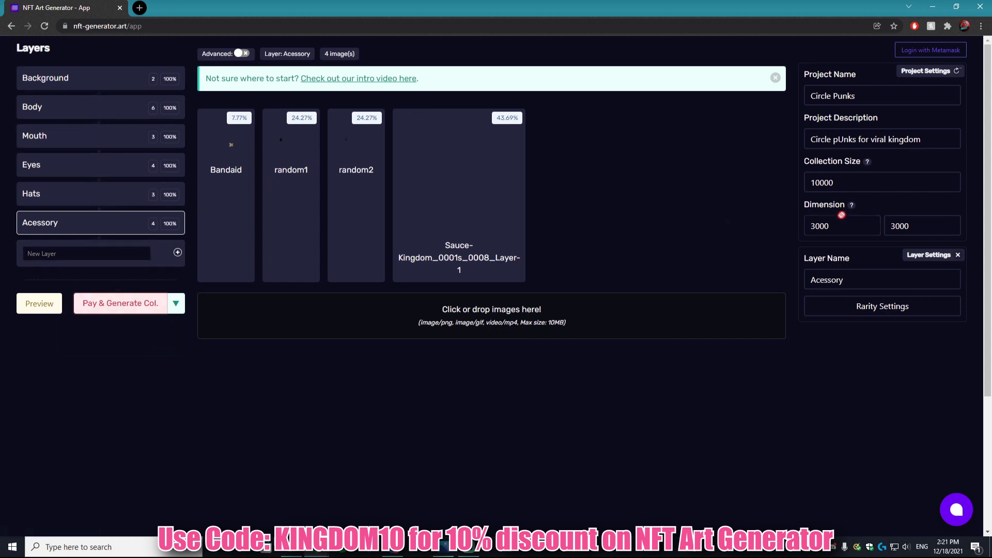
Change the collection size to 1293 and proceed to payment and generation
double_click(805, 176)
text(09)
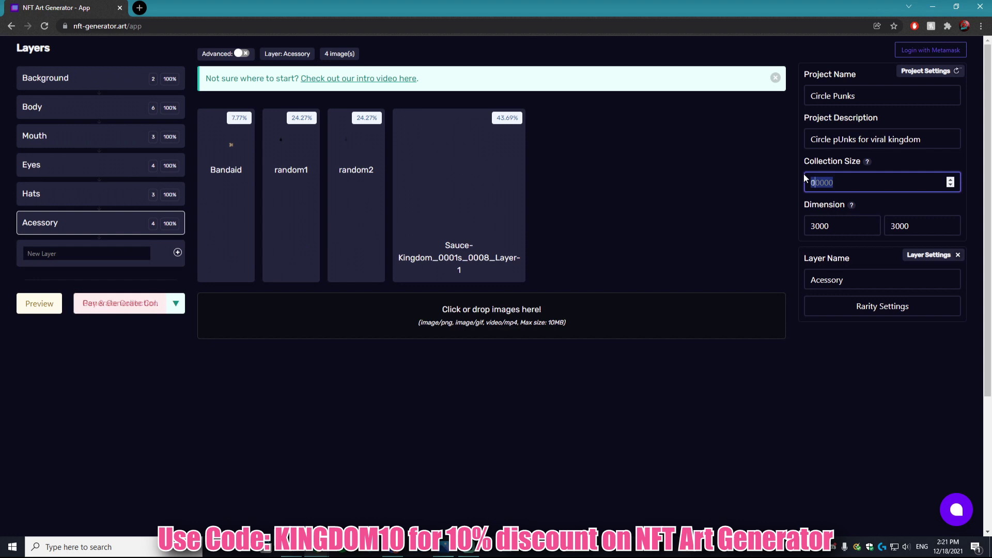
key(BackSpace)
key(Left)
text(12)
key(BackSpace)
text(9)
click(120, 303)
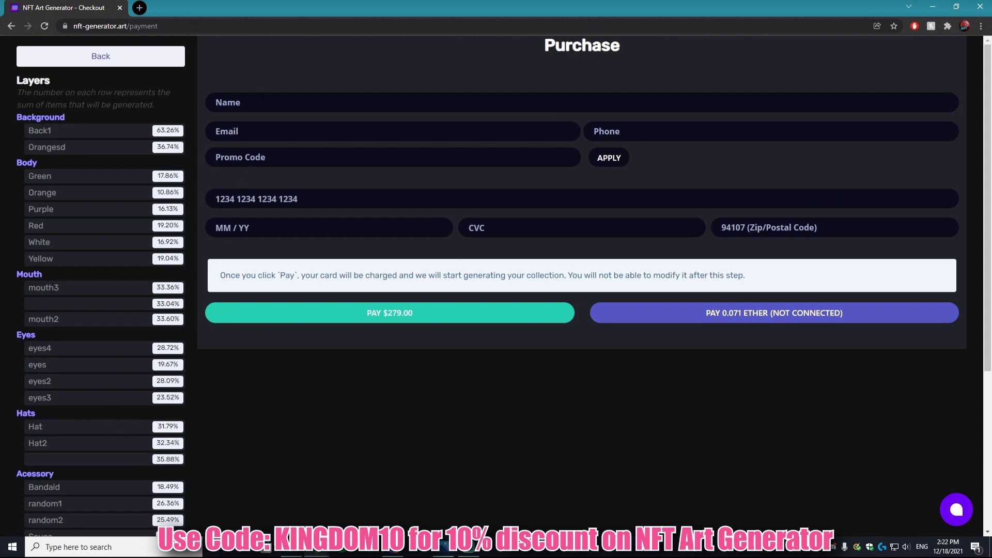
Scroll through the checkout Purchase page to review the order
scroll(262, 66, down, 5)
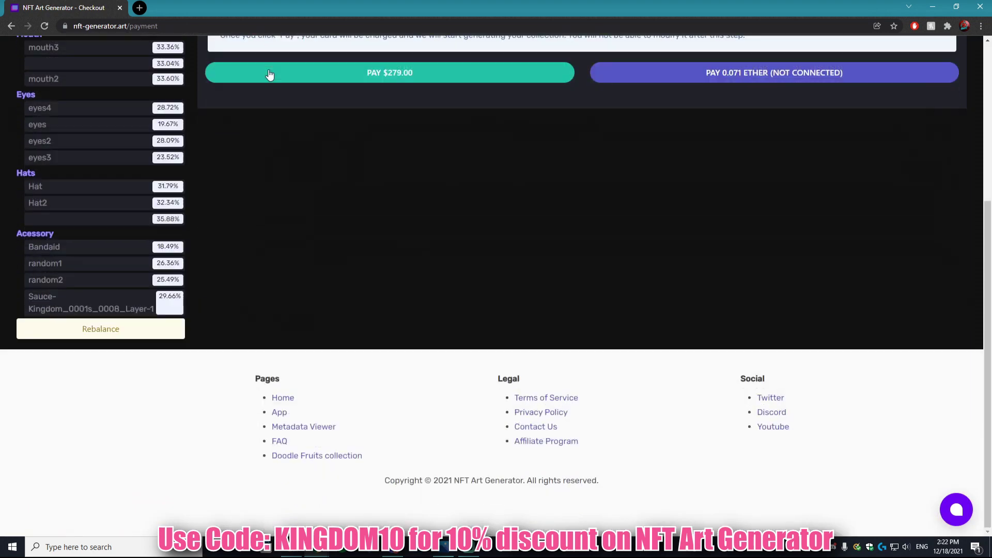
scroll(258, 273, up, 5)
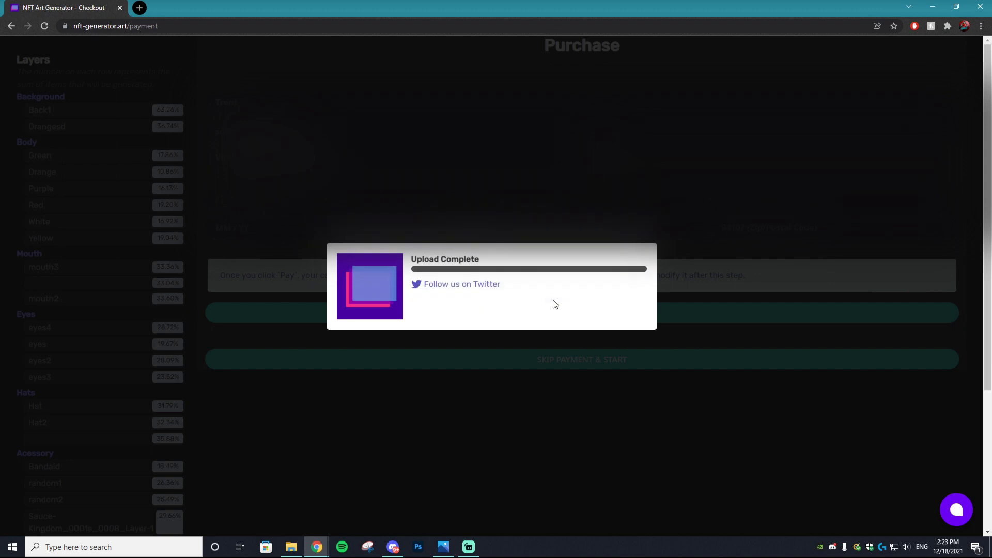
Download the finished Circle Punks collection from its order page as a 4.78 GB zip
click(527, 294)
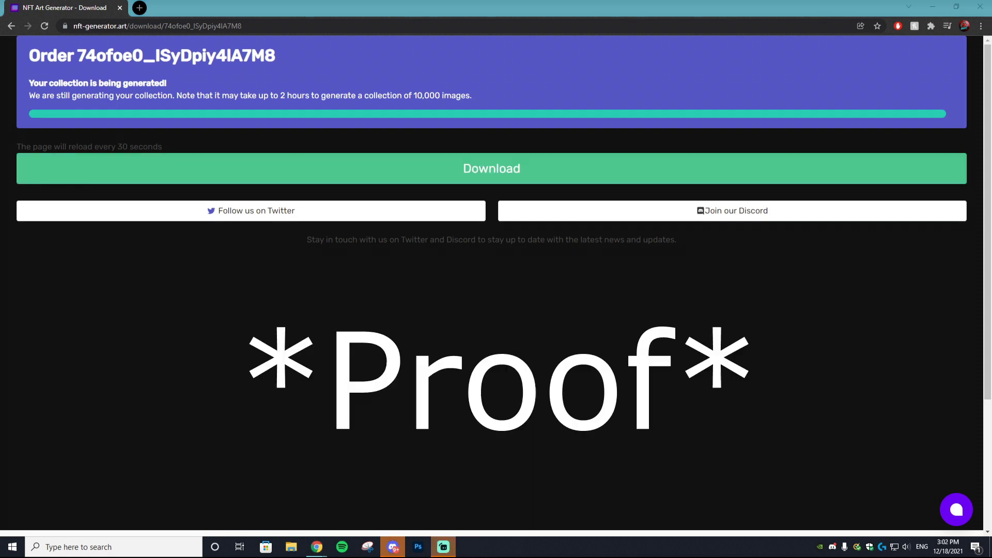
click(485, 176)
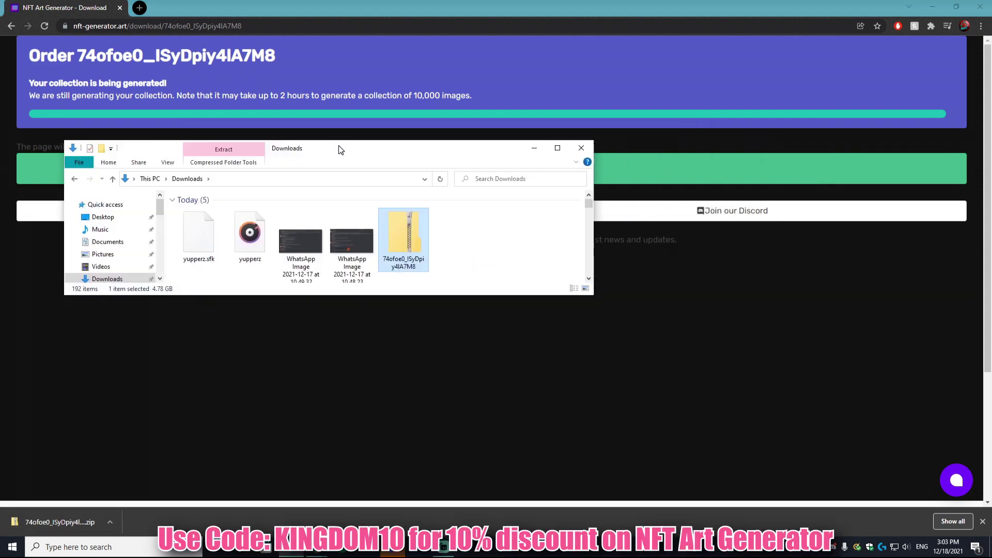
Extract the Circle Punks zip in place and browse the 1,271 rendered PNGs in its assets folder
right_click(463, 273)
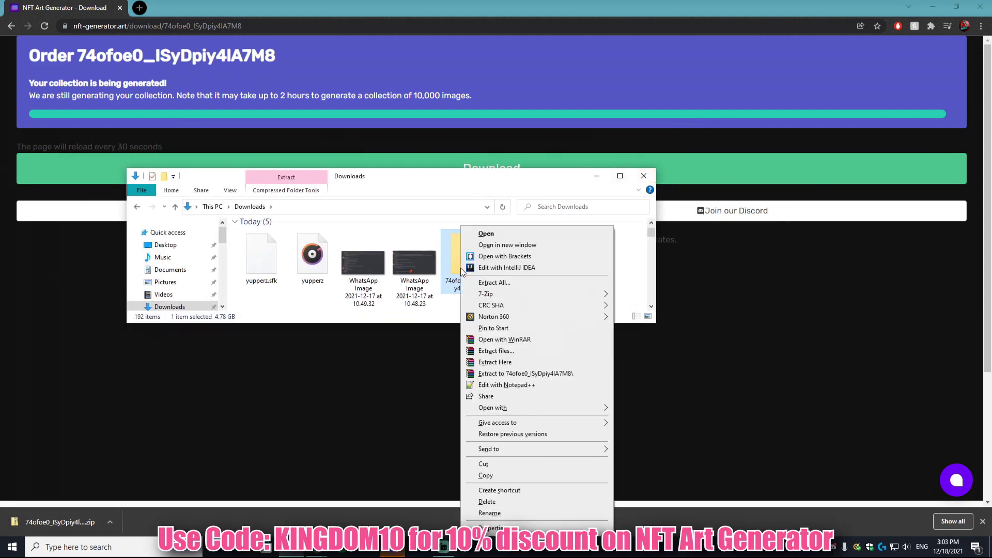
click(496, 364)
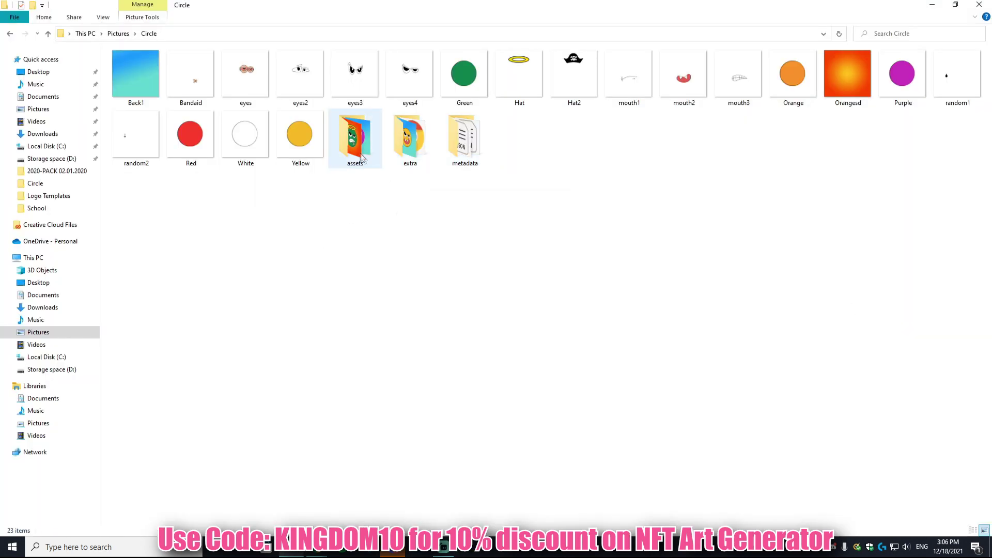
double_click(355, 150)
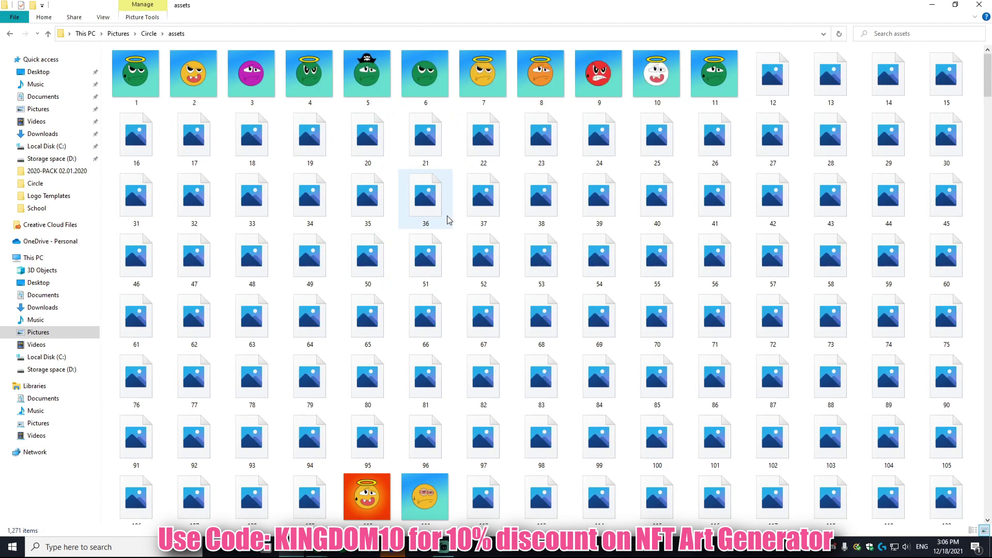
scroll(449, 220, down, 5)
scroll(447, 217, up, 5)
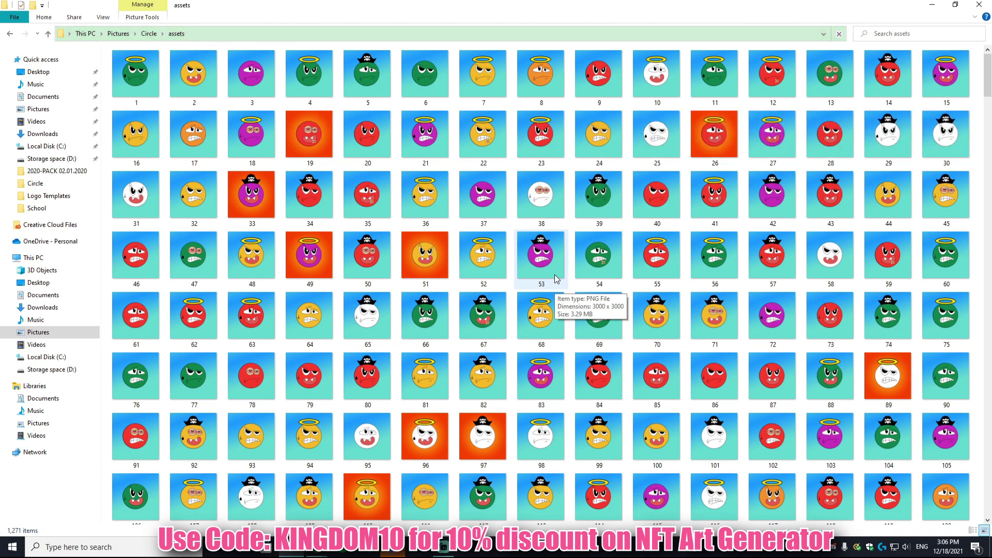
scroll(554, 274, down, 5)
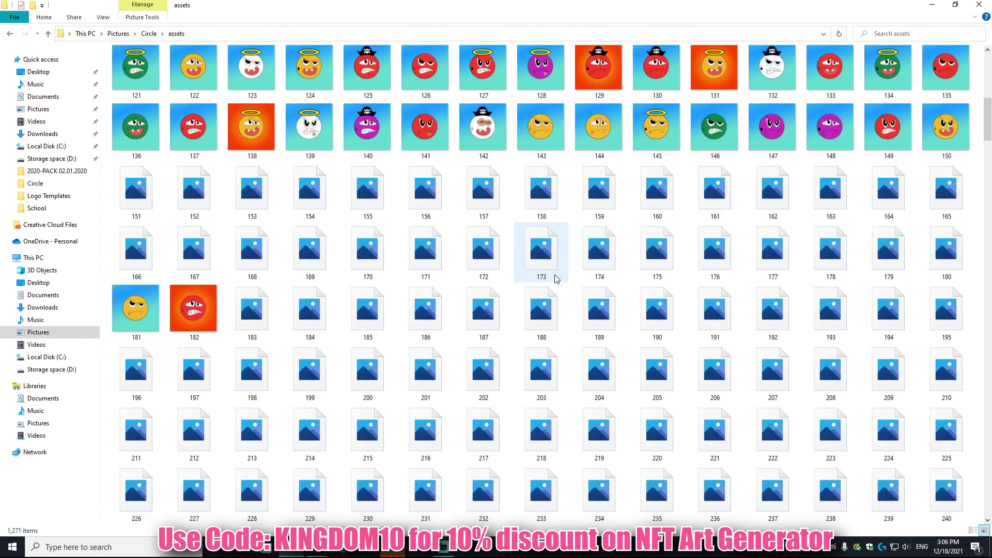